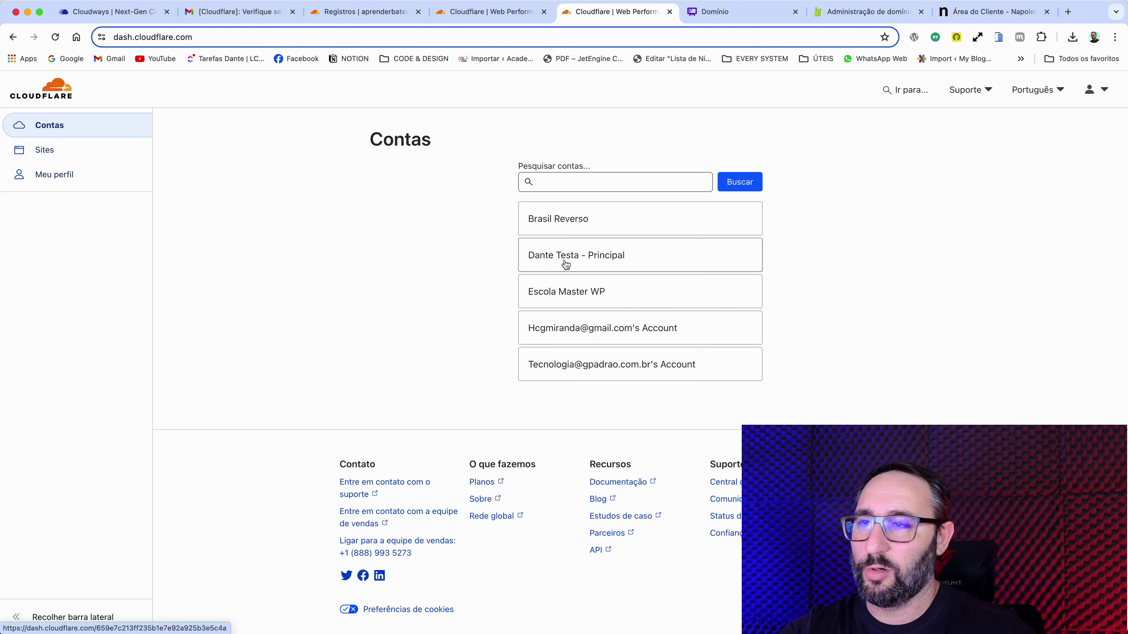
Open aprenderbateria.com.br in the Principal account and remove the domain from Cloudflare
left_click(593, 264)
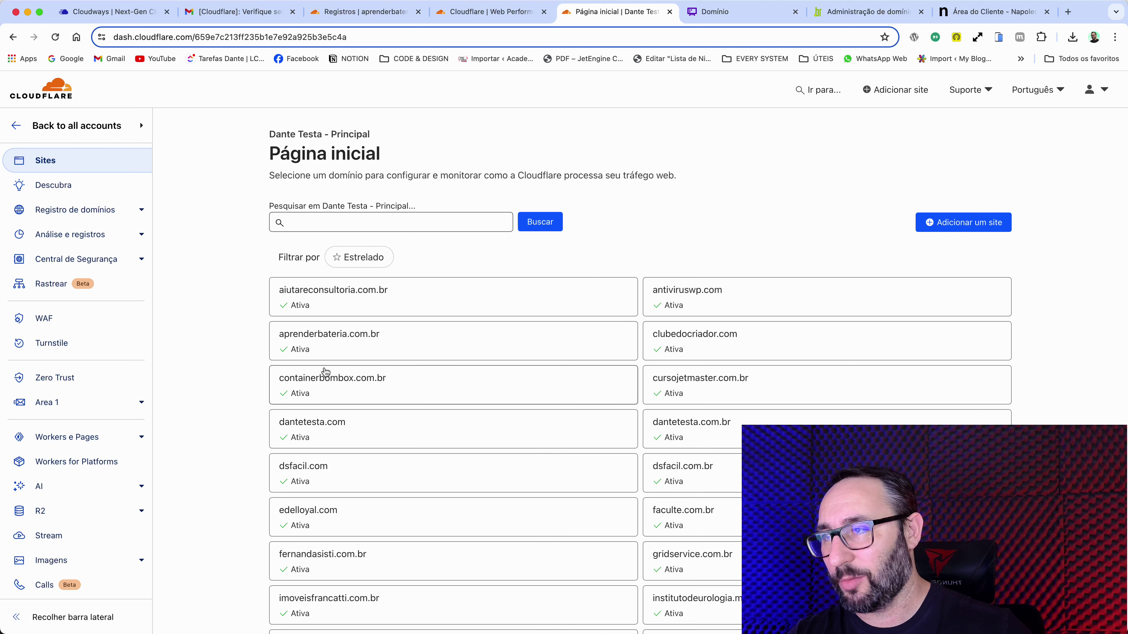
left_click(364, 342)
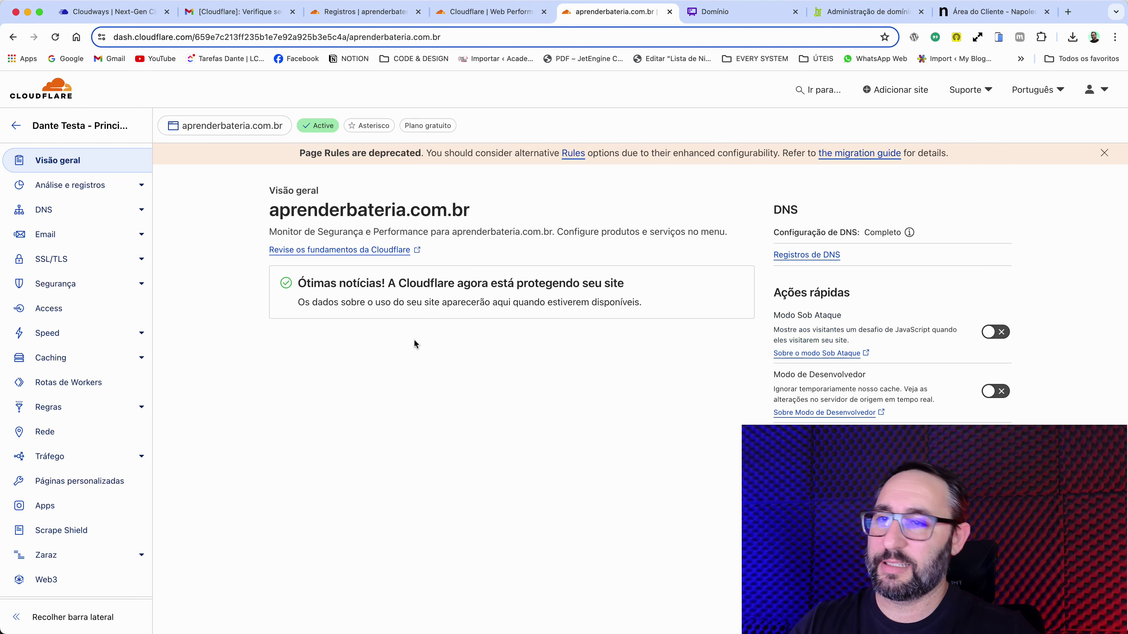
scroll(755, 442, "down", 10)
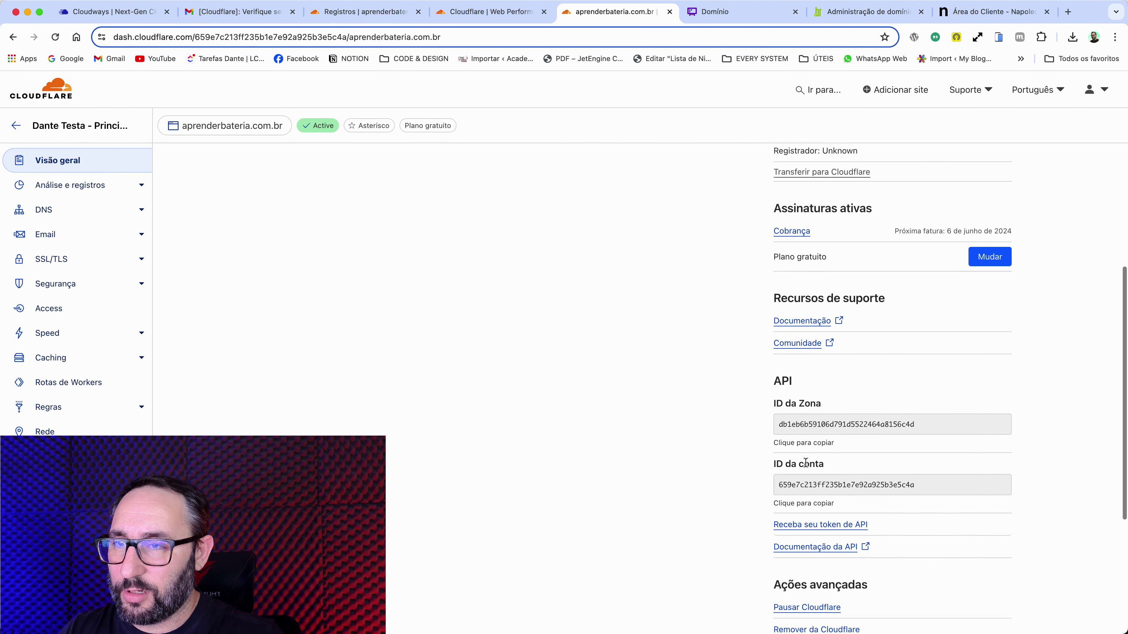
scroll(806, 463, "down", 5)
left_click(816, 382)
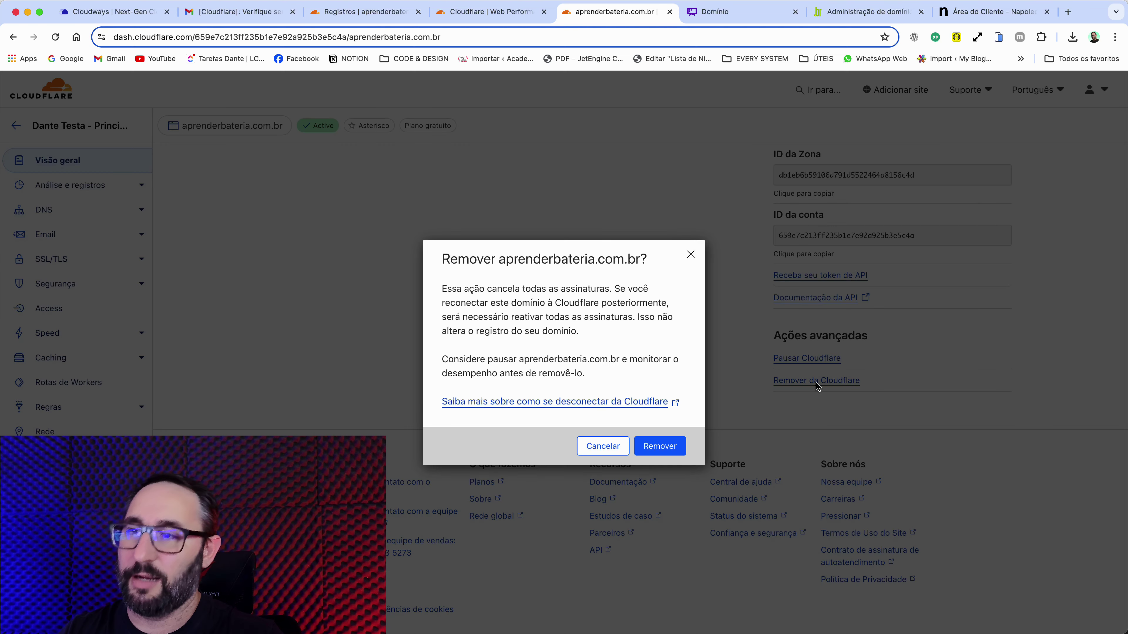
left_click(664, 446)
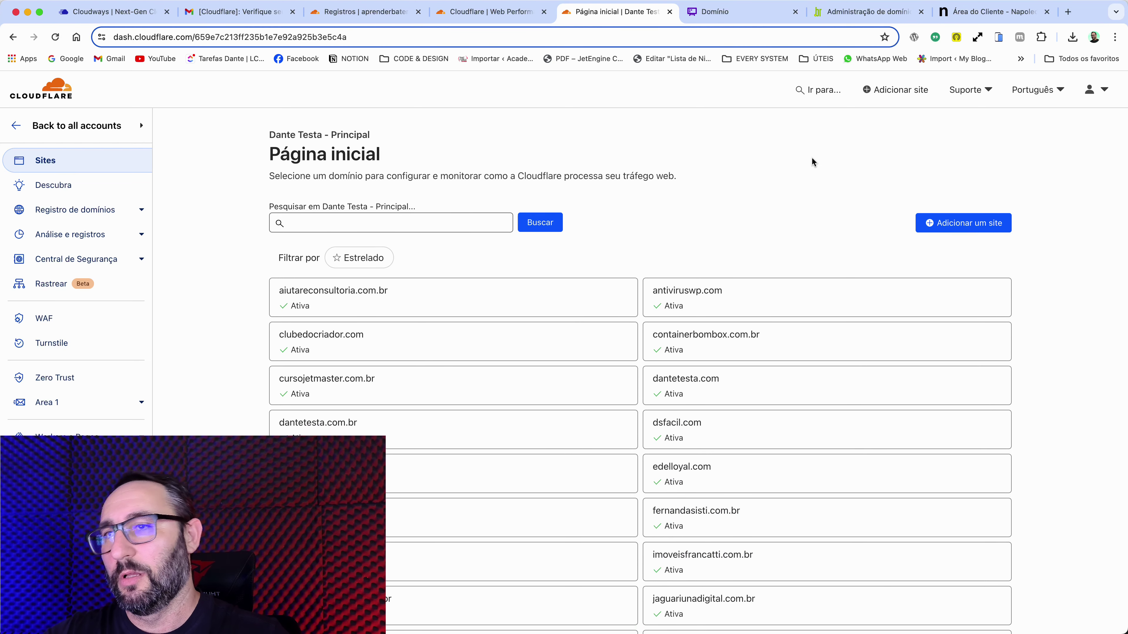
Add aprenderbateria.com.br as a new site and continue to the plan selection
left_click(911, 96)
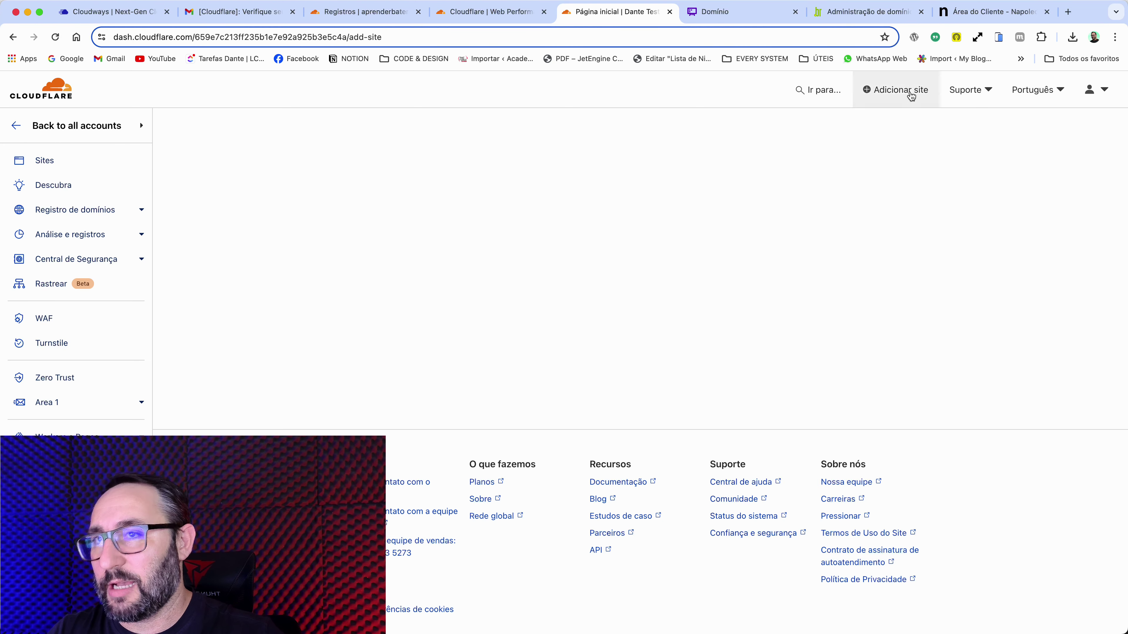
left_click(699, 484)
key("super+a")
type("aprender")
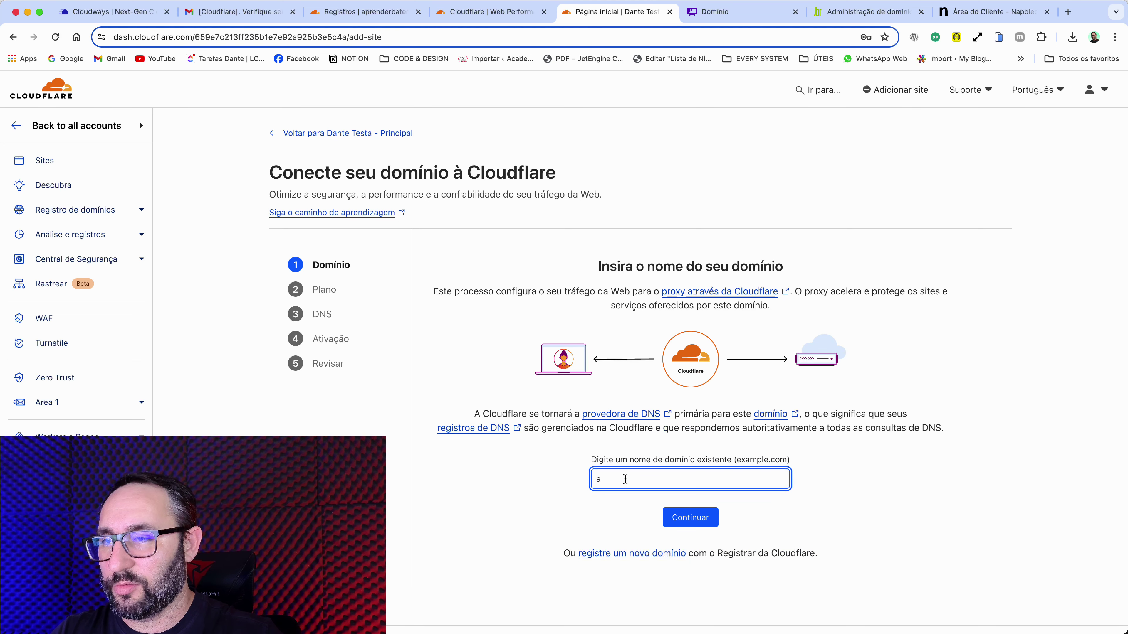
left_click(591, 484)
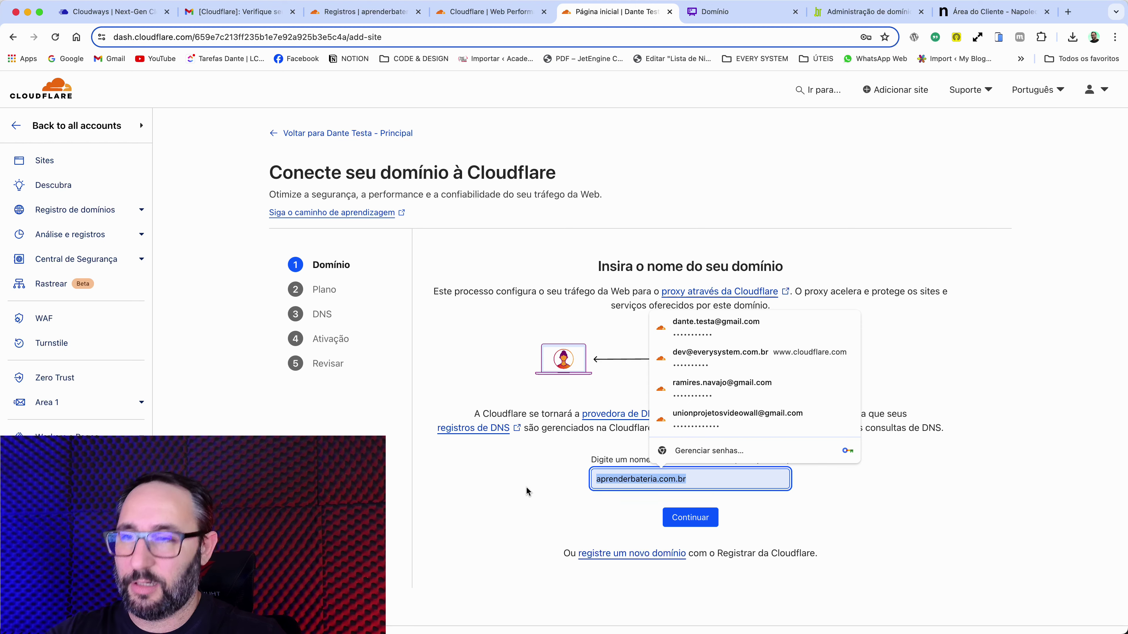
left_click(691, 520)
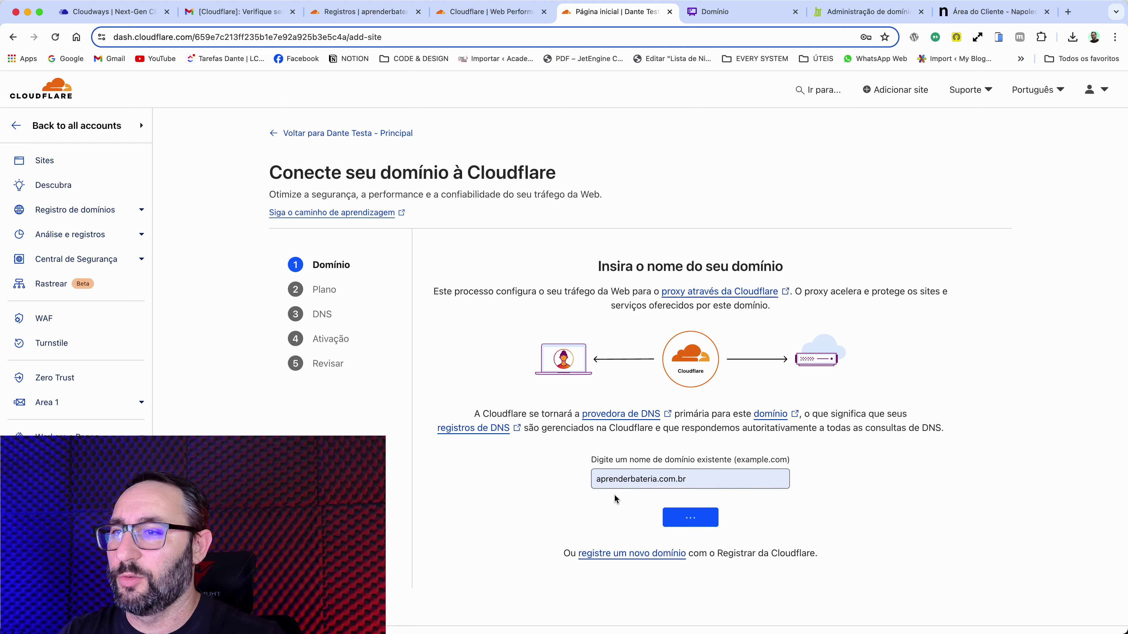
Choose the free Grátis plan at US$ 0 for the domain and confirm it
scroll(577, 462, "down", 3)
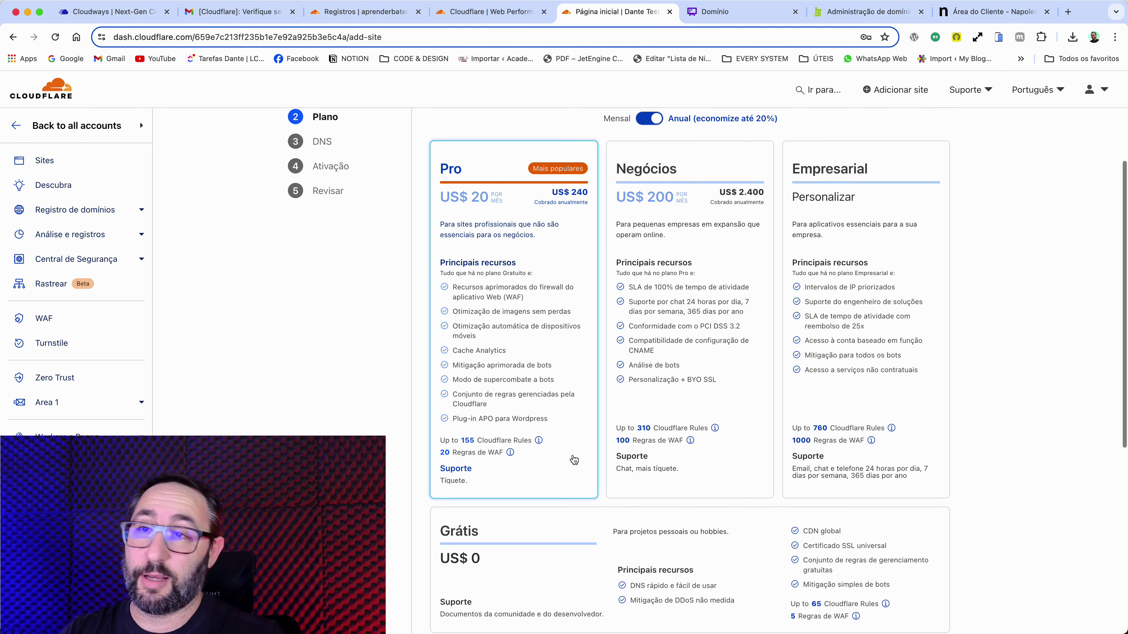
scroll(773, 449, "down", 2)
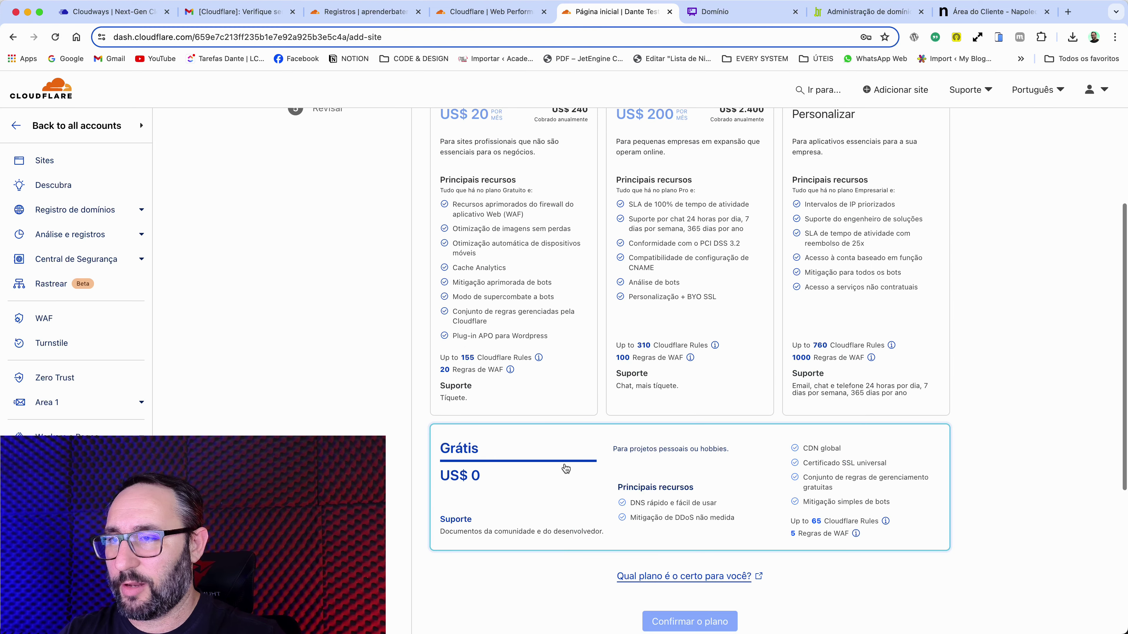
left_click(543, 463)
scroll(717, 584, "down", 2)
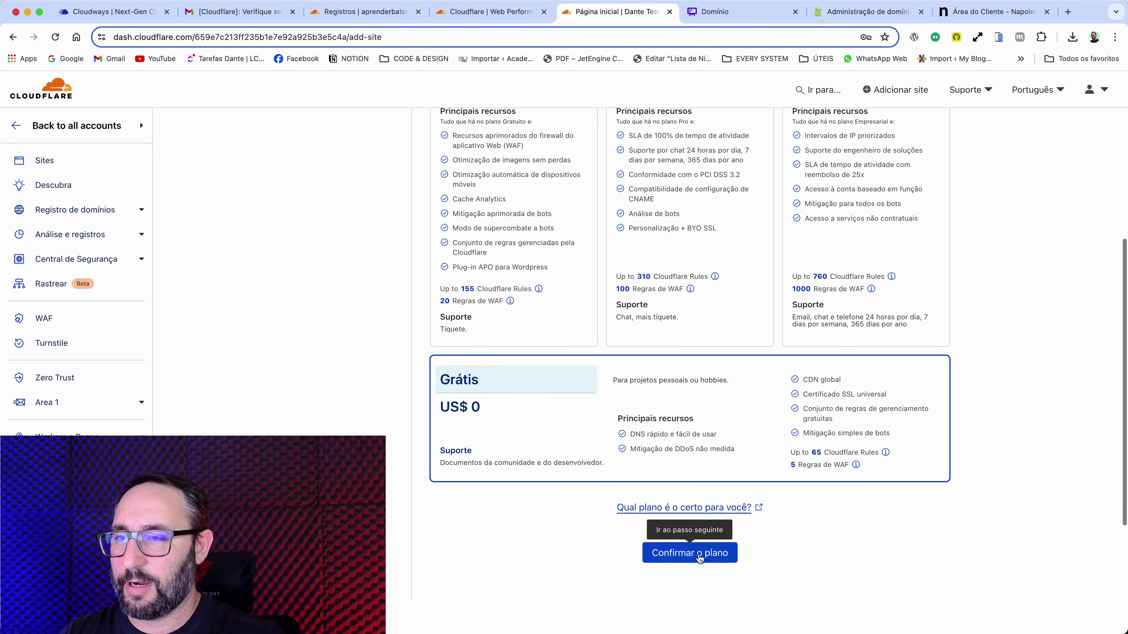
left_click(700, 556)
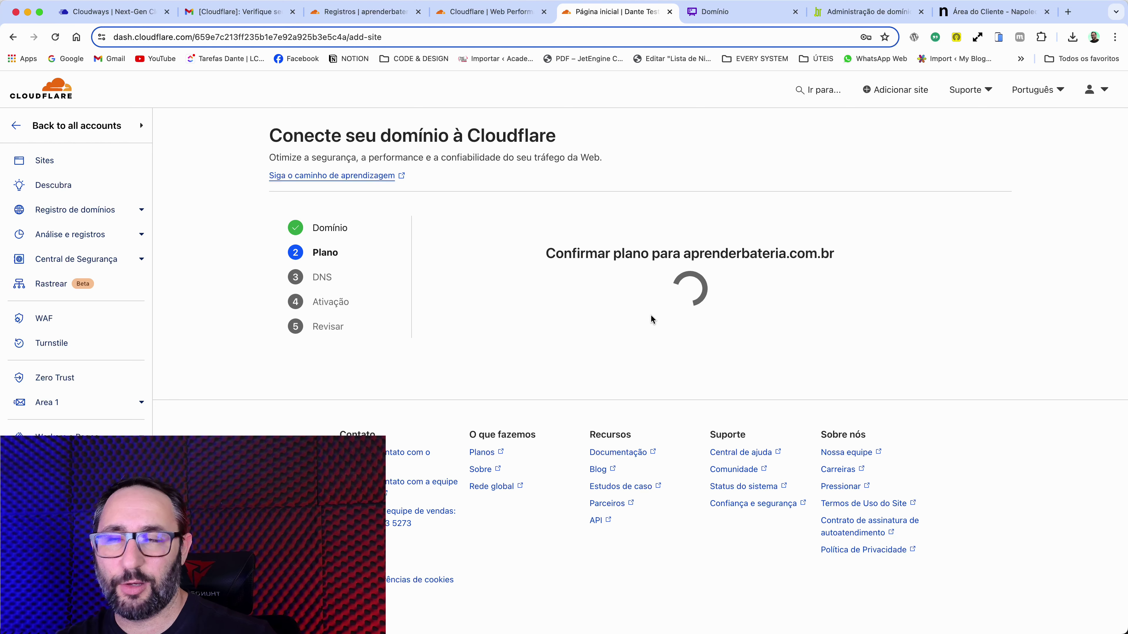
Switch to Registro.br and open the DNS servers of aprenderbateria.com.br for editing
key("super+7")
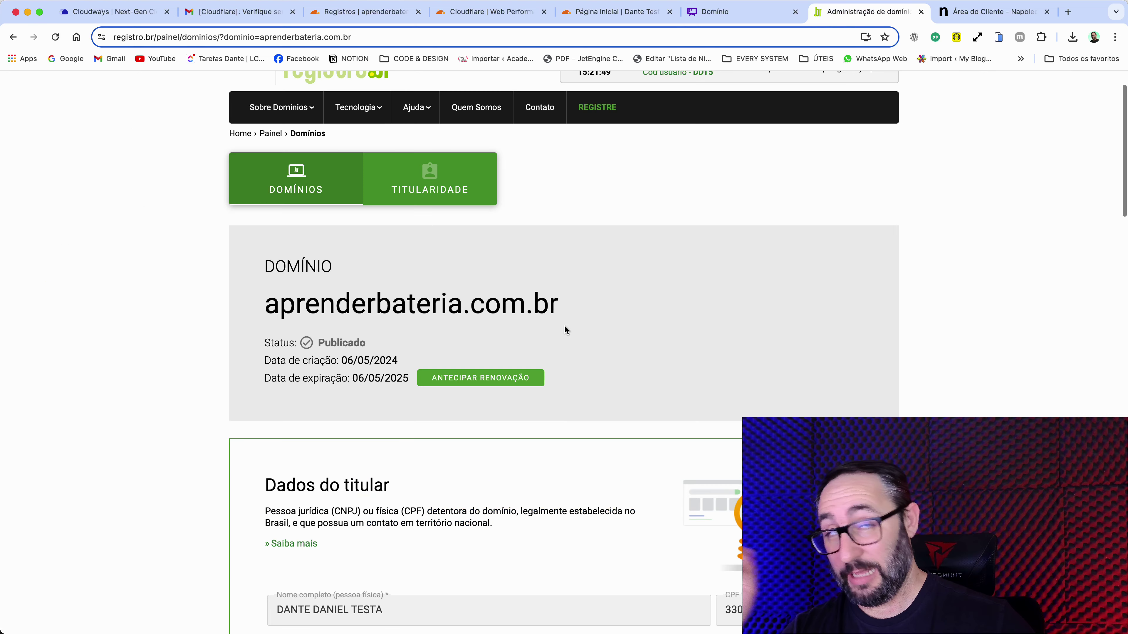
left_click_drag(267, 293, 613, 320)
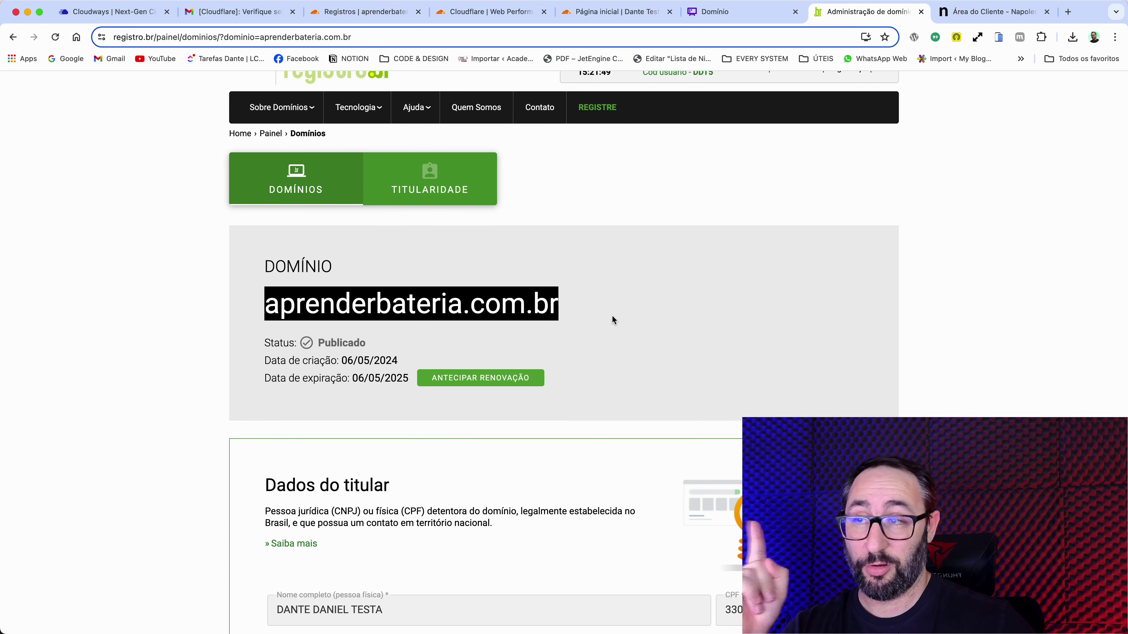
scroll(614, 316, "down", 8)
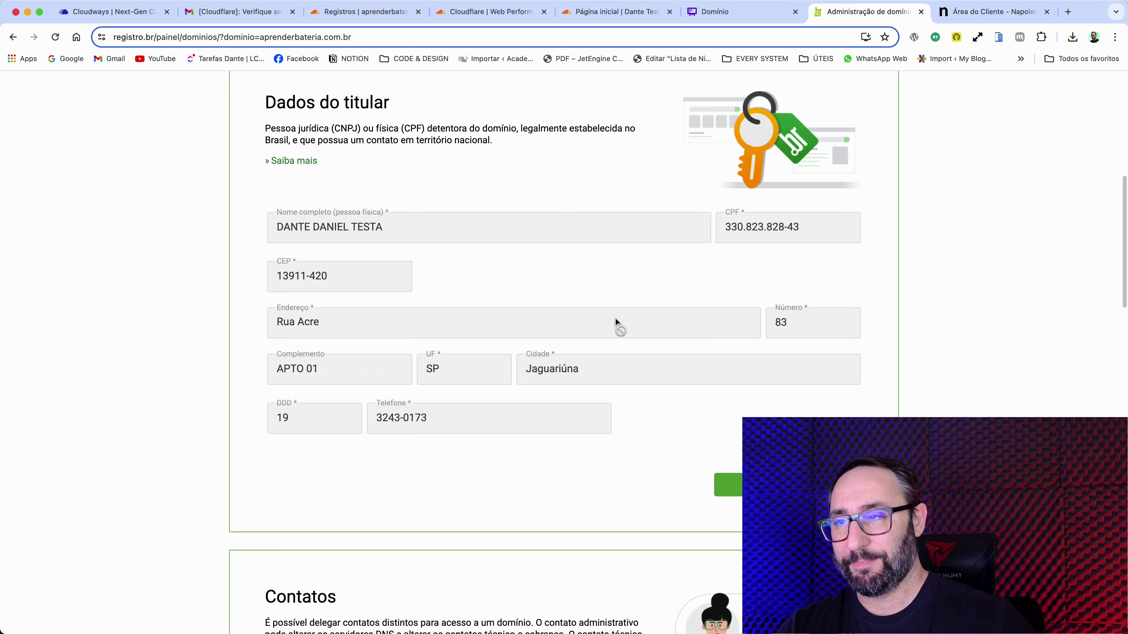
scroll(615, 318, "down", 20)
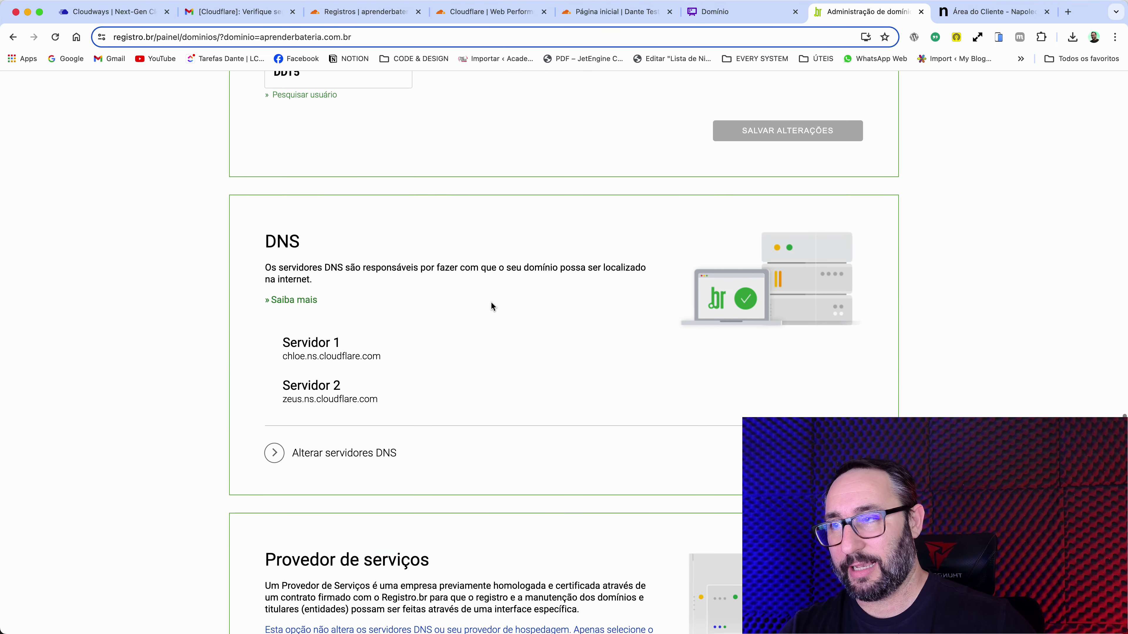
left_click(366, 454)
scroll(417, 393, "down", 3)
left_click_drag(416, 174, 307, 171)
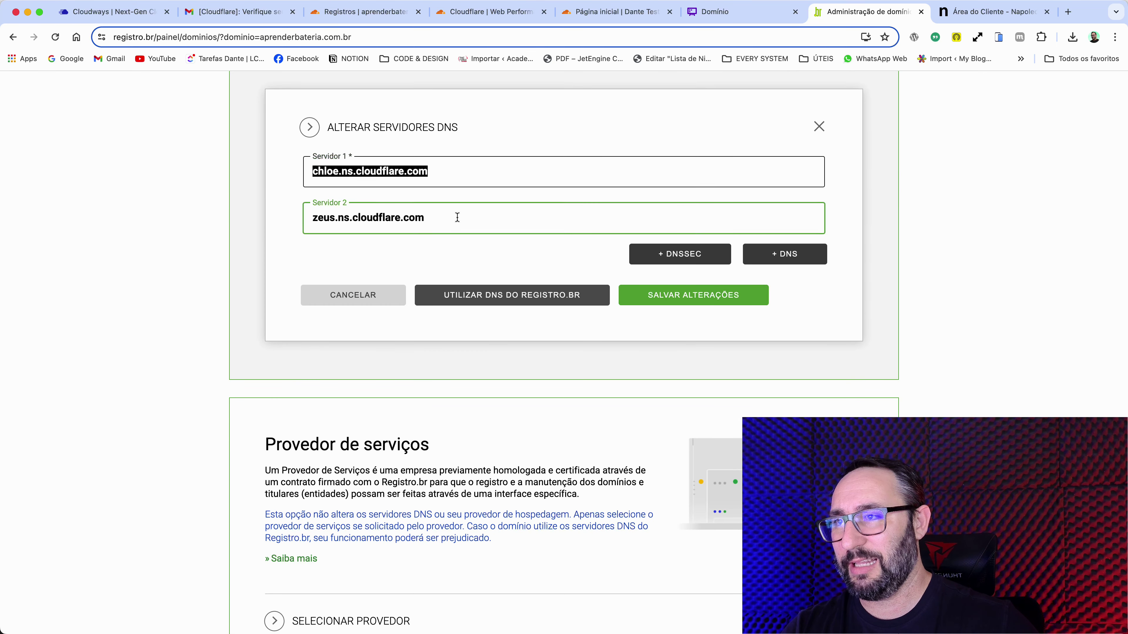
left_click_drag(457, 217, 311, 217)
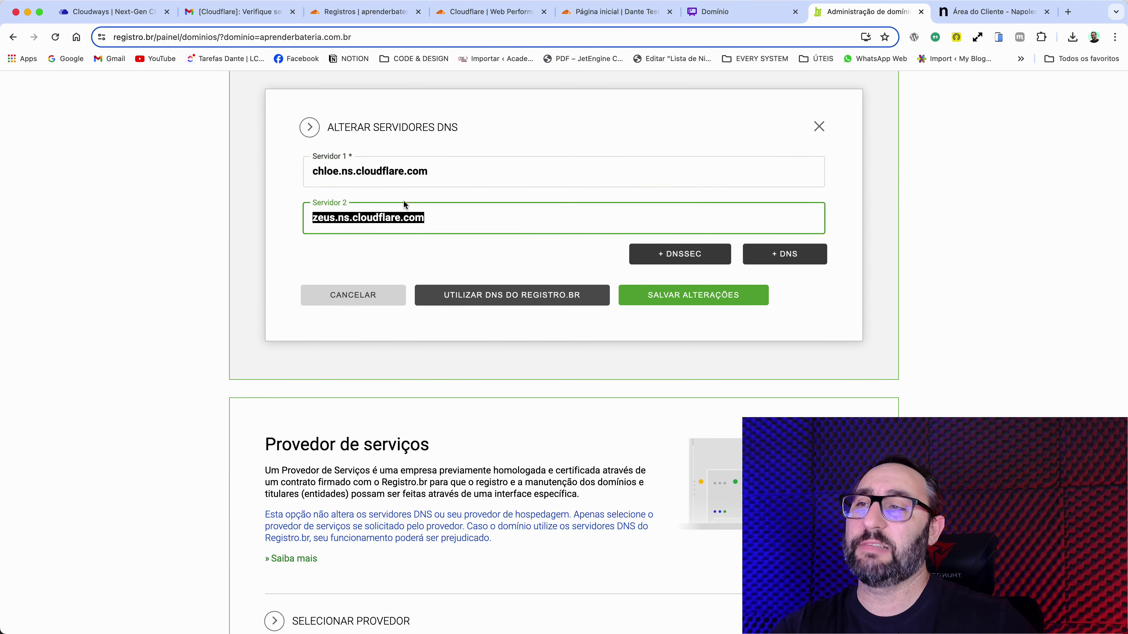
Back in Cloudflare, run the quick DNS record scan for the domain and continue to the assigned nameservers
key("super+5")
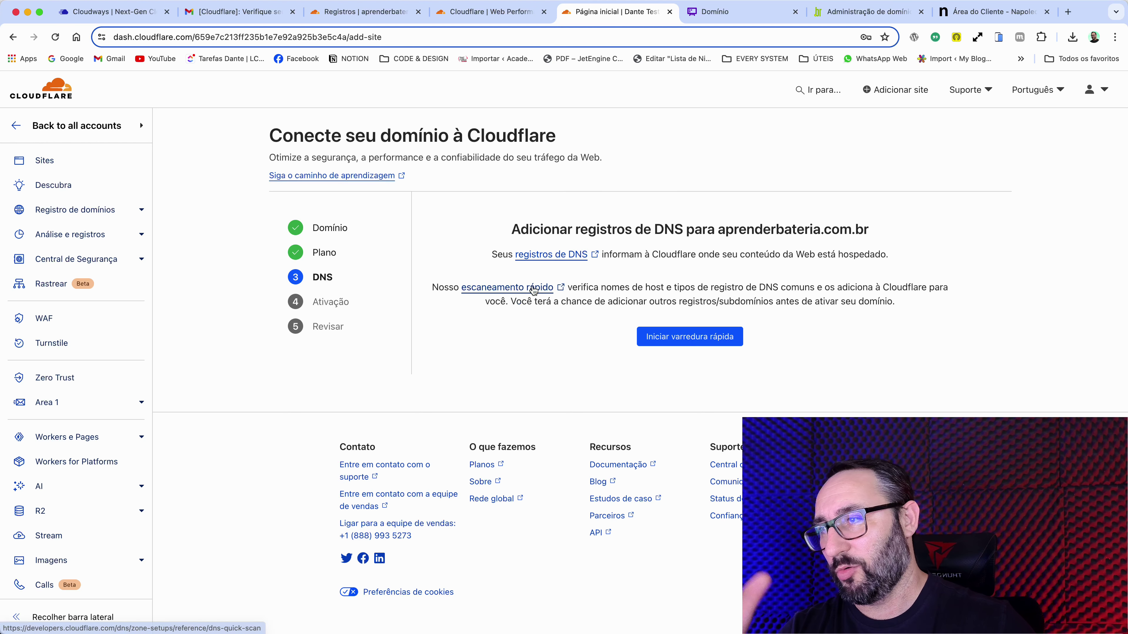
left_click(696, 341)
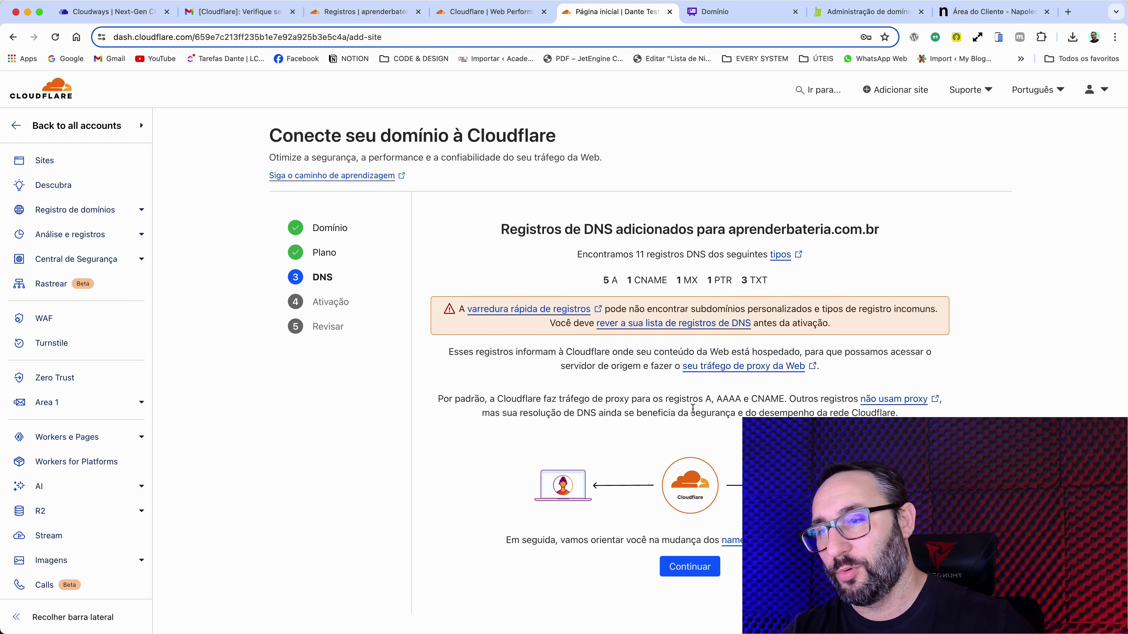
scroll(685, 338, "down", 3)
left_click(690, 462)
scroll(672, 330, "down", 4)
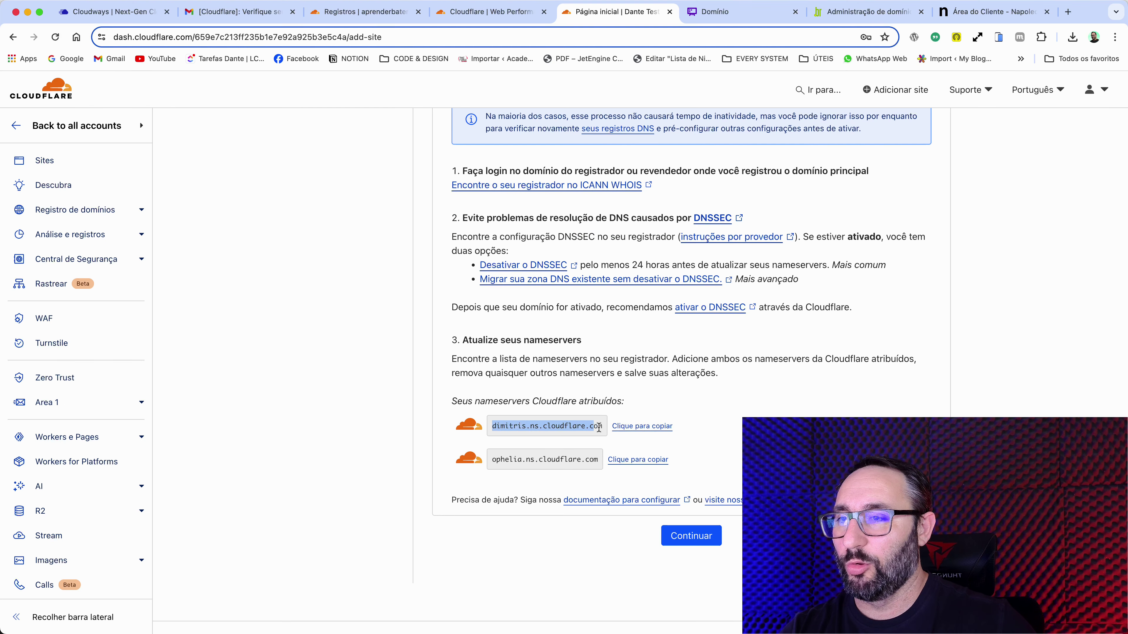
Copy the first assigned nameserver and set Servidor 1 at Registro.br to dimitris.ns.cloudflare.com
left_click_drag(495, 460, 571, 457)
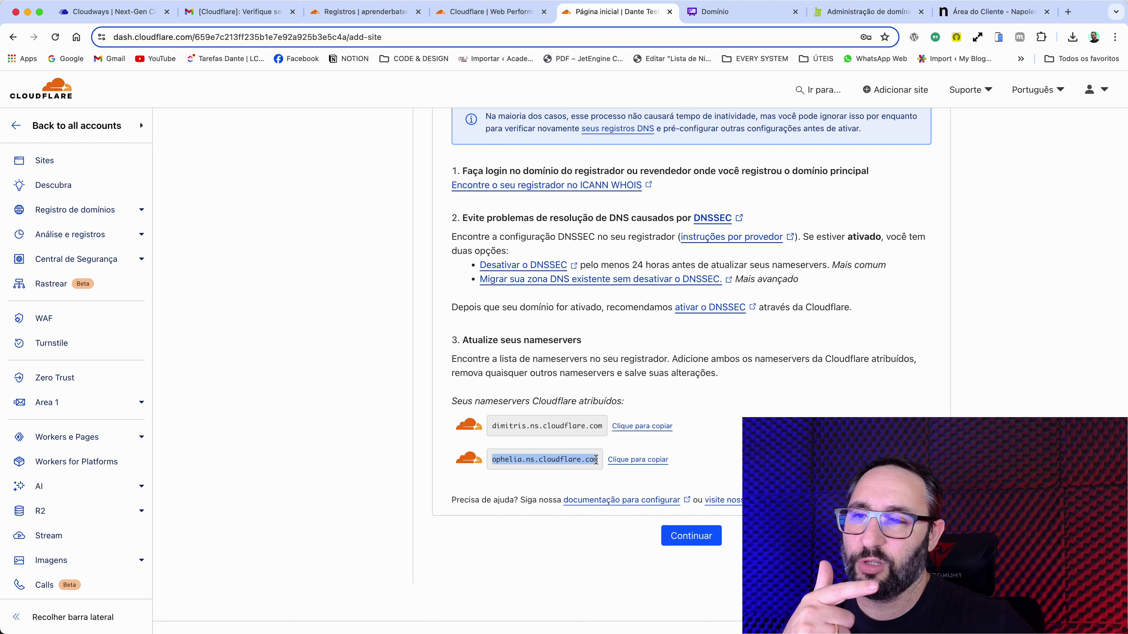
left_click(651, 428)
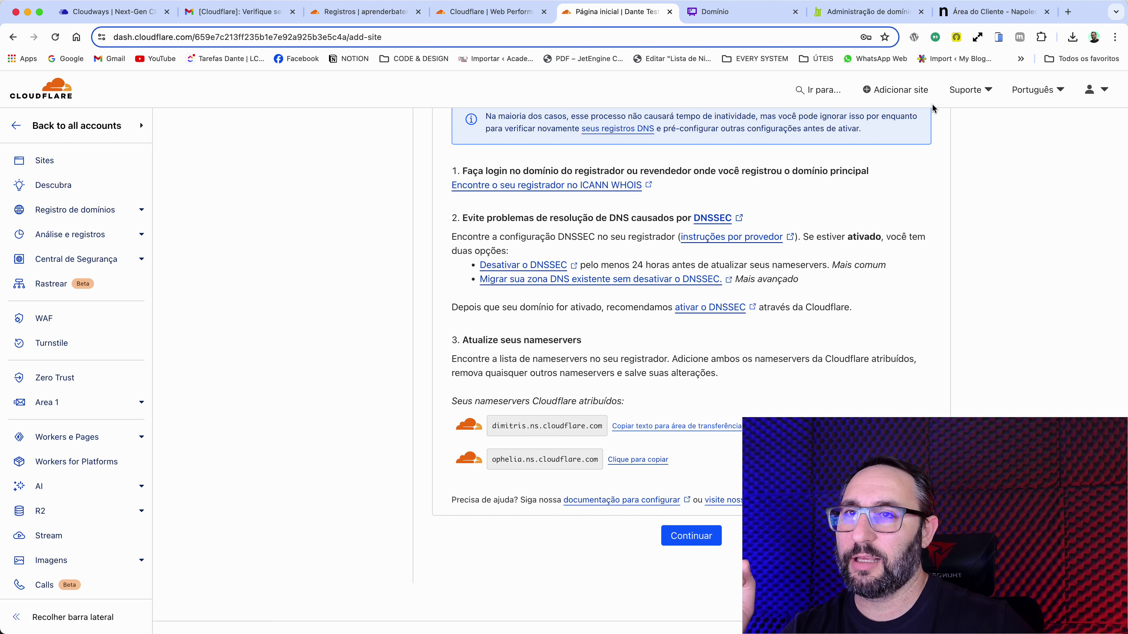
left_click(866, 12)
left_click_drag(313, 171, 353, 167)
left_click(453, 171)
left_click_drag(453, 171, 224, 164)
Copy the second Cloudflare nameserver, set Servidor 2 at Registro.br to ophelia.ns.cloudflare.com, and save the DNS changes
left_click(617, 12)
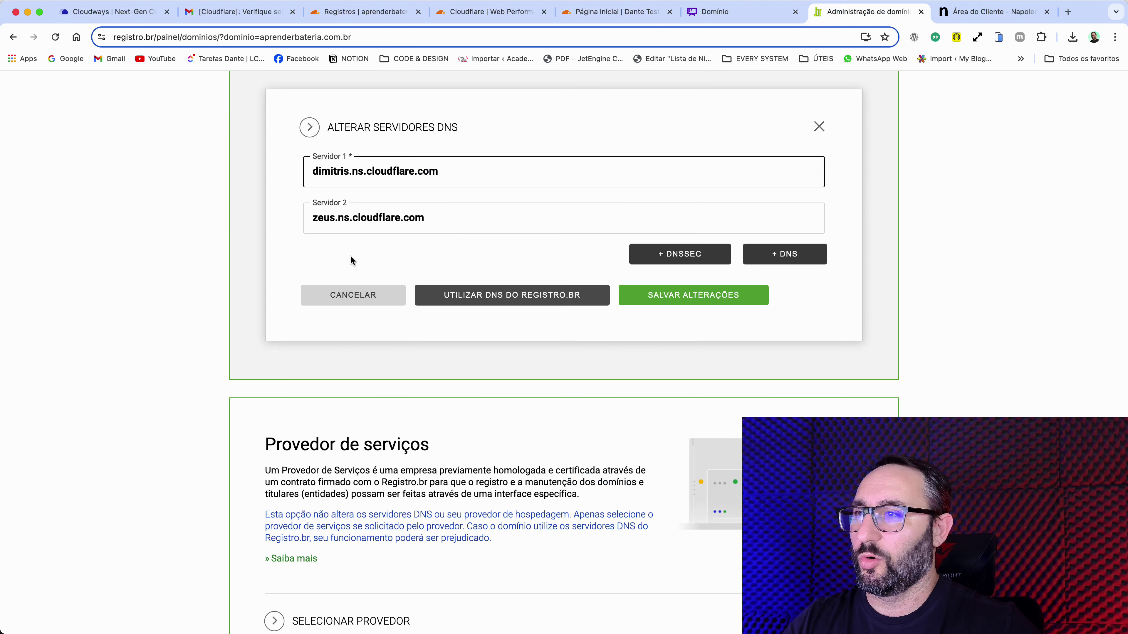
key("Tab")
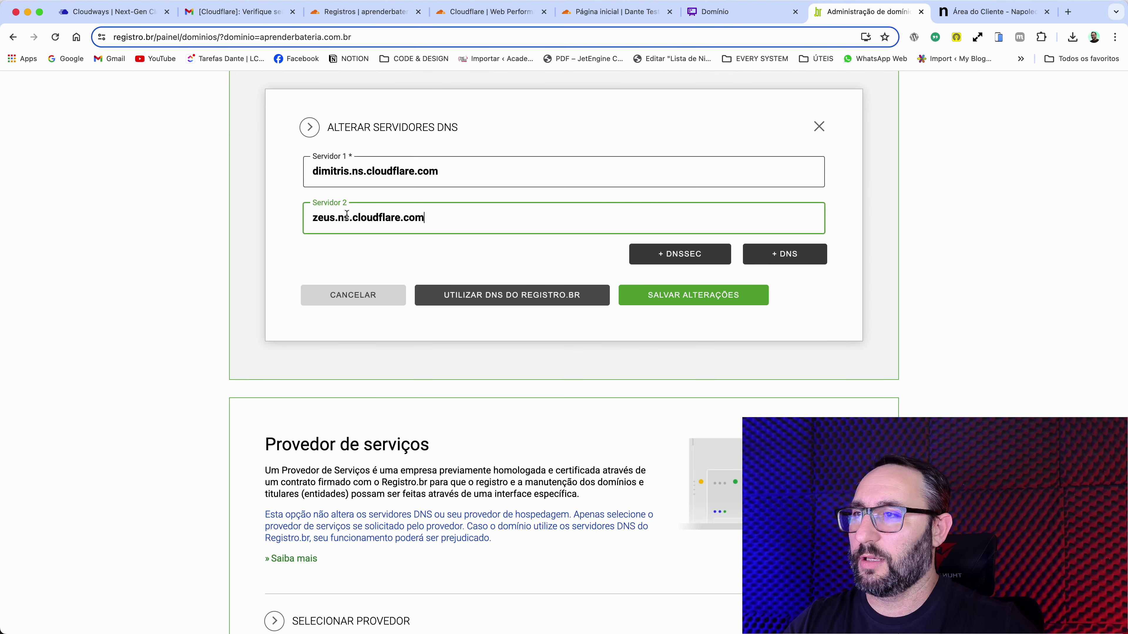
left_click(733, 296)
left_click_drag(279, 248, 383, 253)
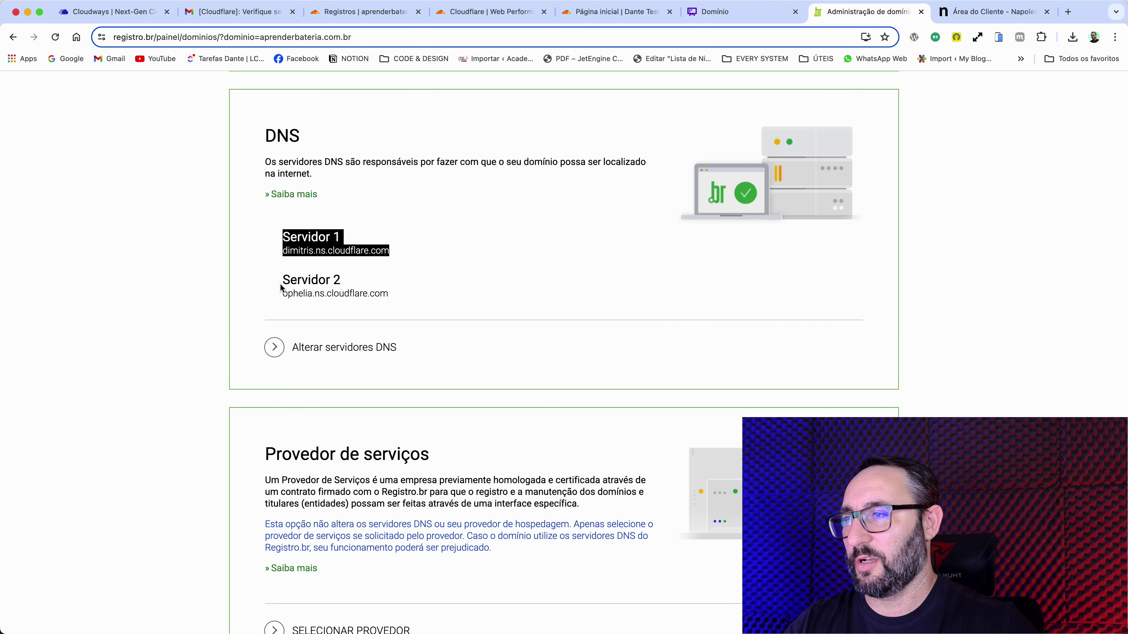
left_click_drag(286, 285, 406, 297)
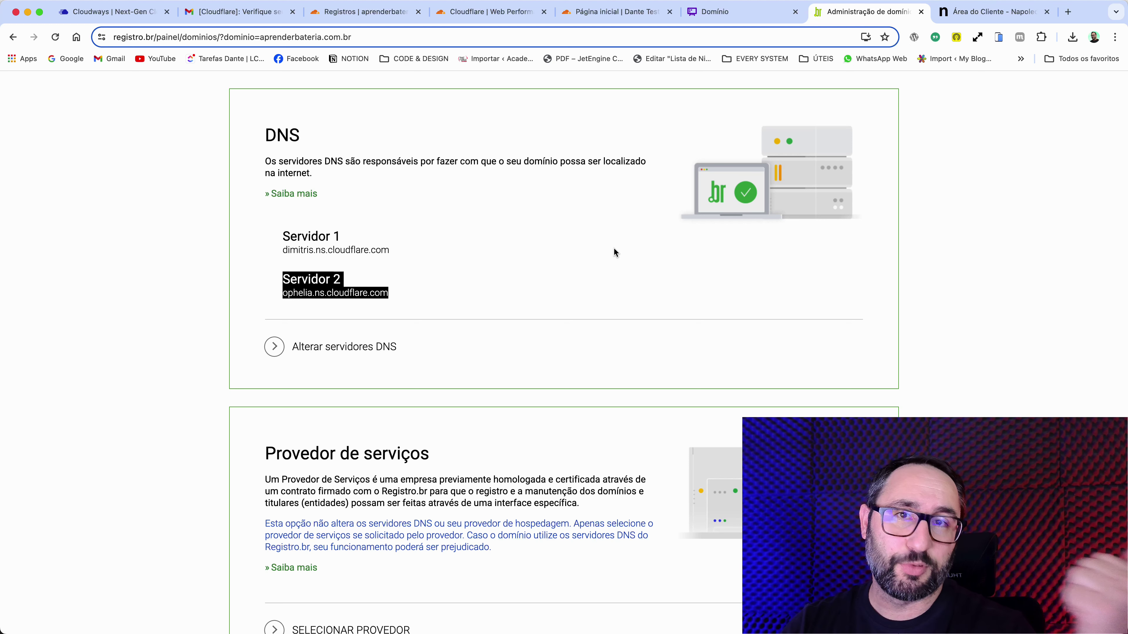
In Cloudflare, request an immediate nameserver check from the overview of aprenderbateria.com.br and return to the account's site list
left_click(484, 11)
left_click(376, 18)
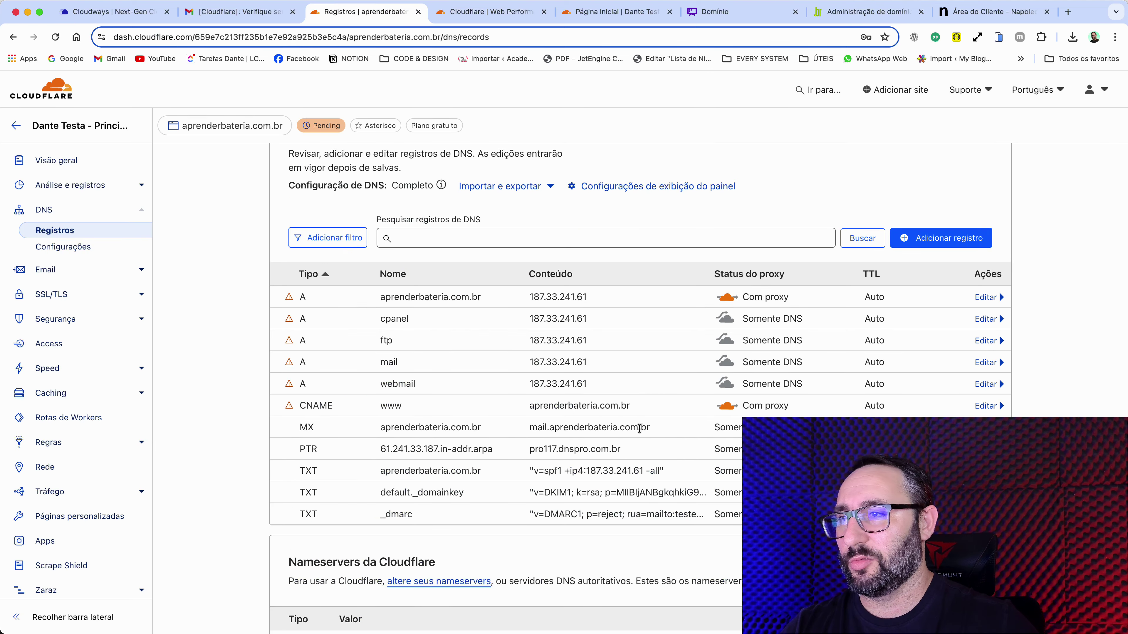
scroll(564, 298, "up", 5)
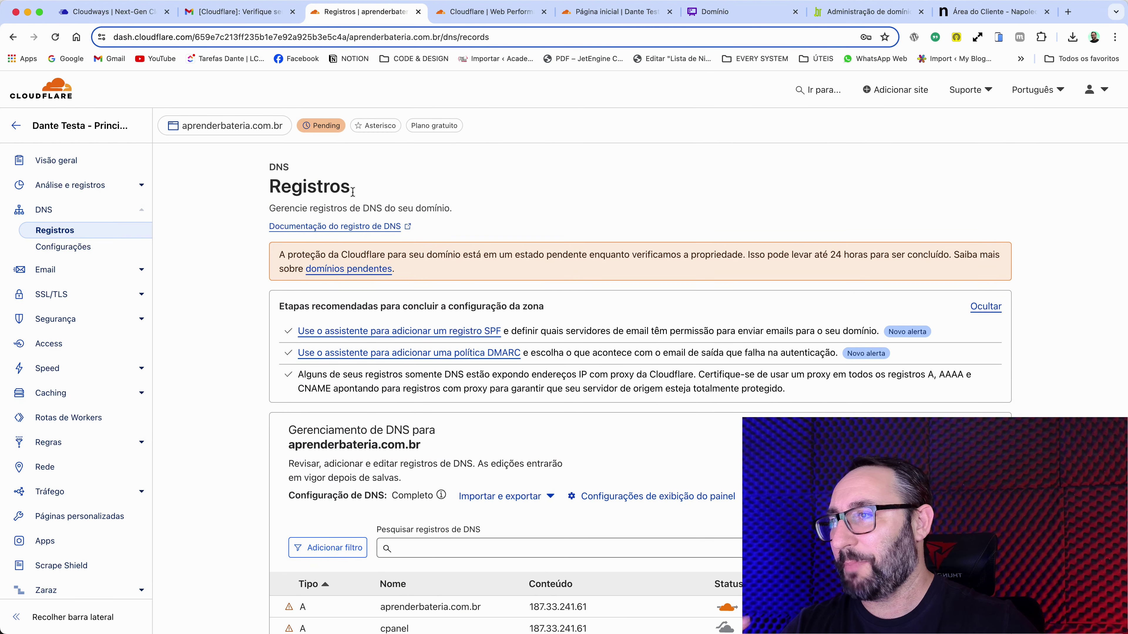
mouse_move(312, 128)
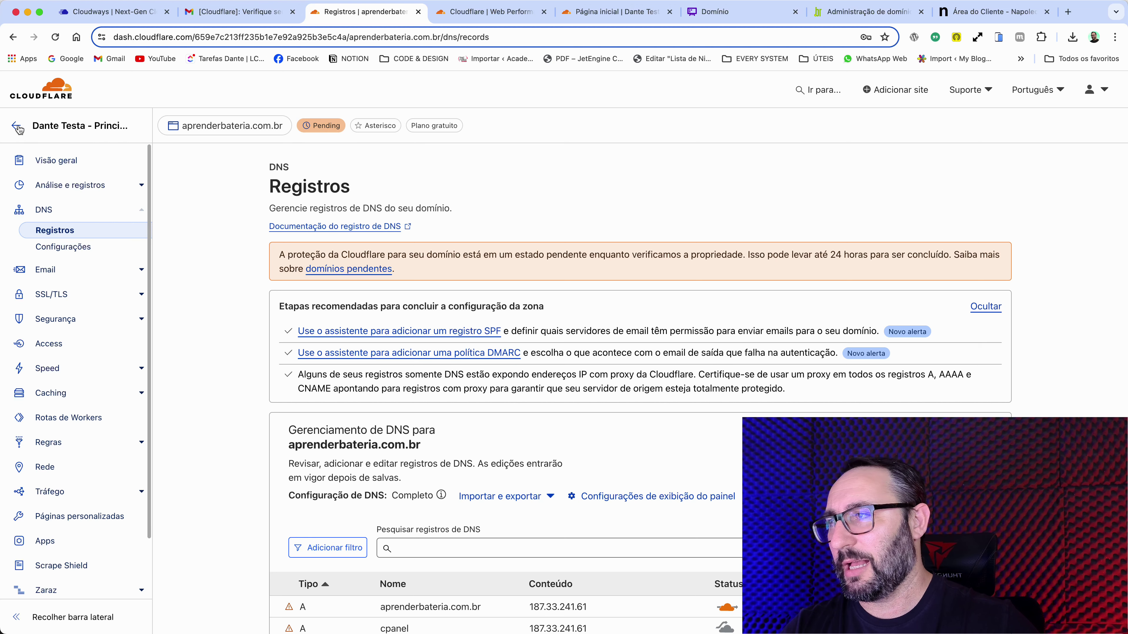
left_click(58, 161)
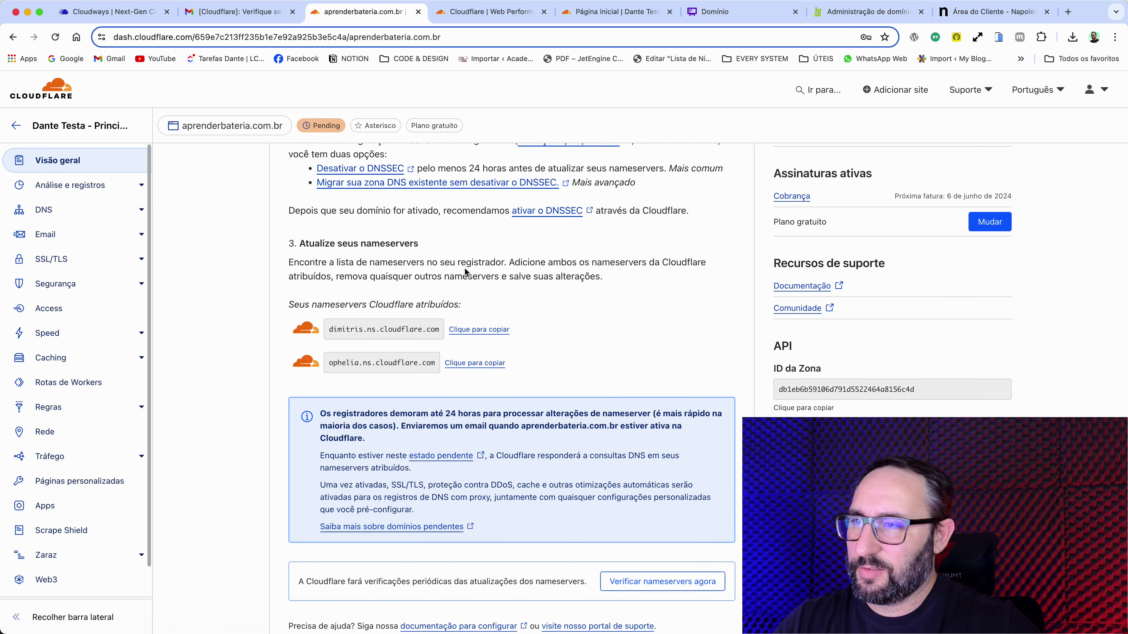
scroll(488, 356, "down", 10)
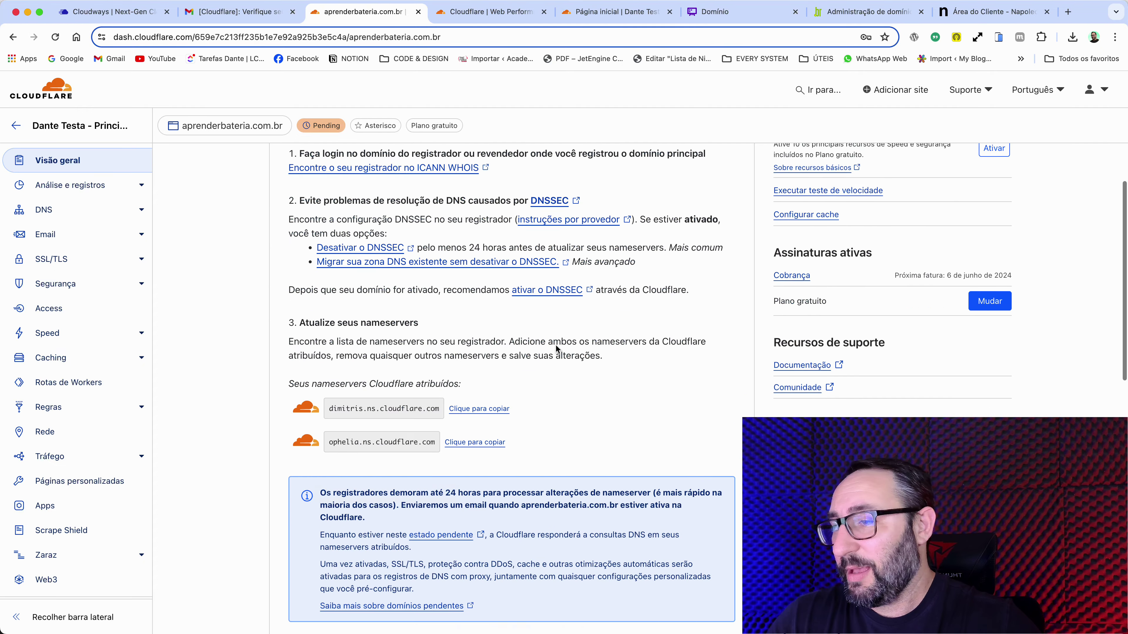
left_click(702, 425)
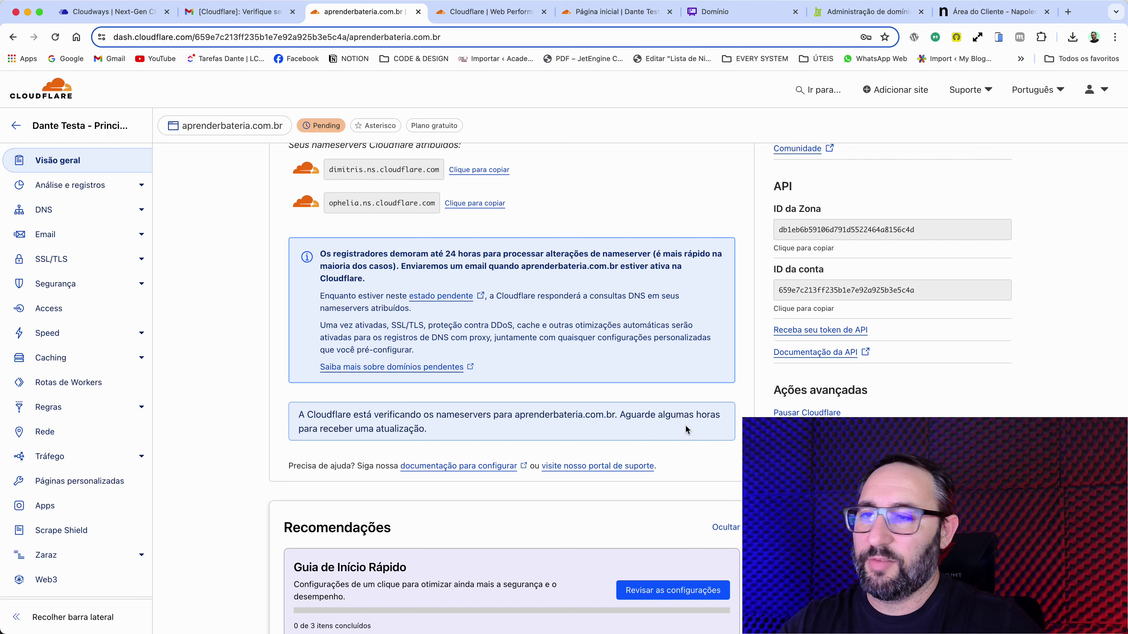
left_click(17, 126)
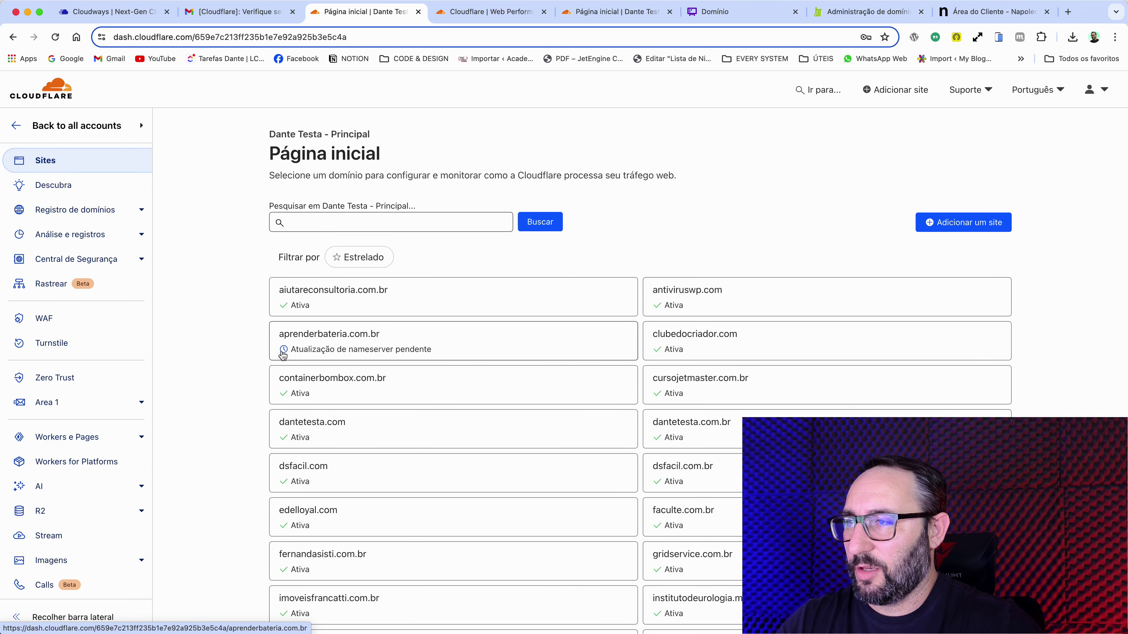
Open aprenderbateria.com.br from the site list and examine its assigned nameservers and the IP addresses of its A records
left_click(470, 342)
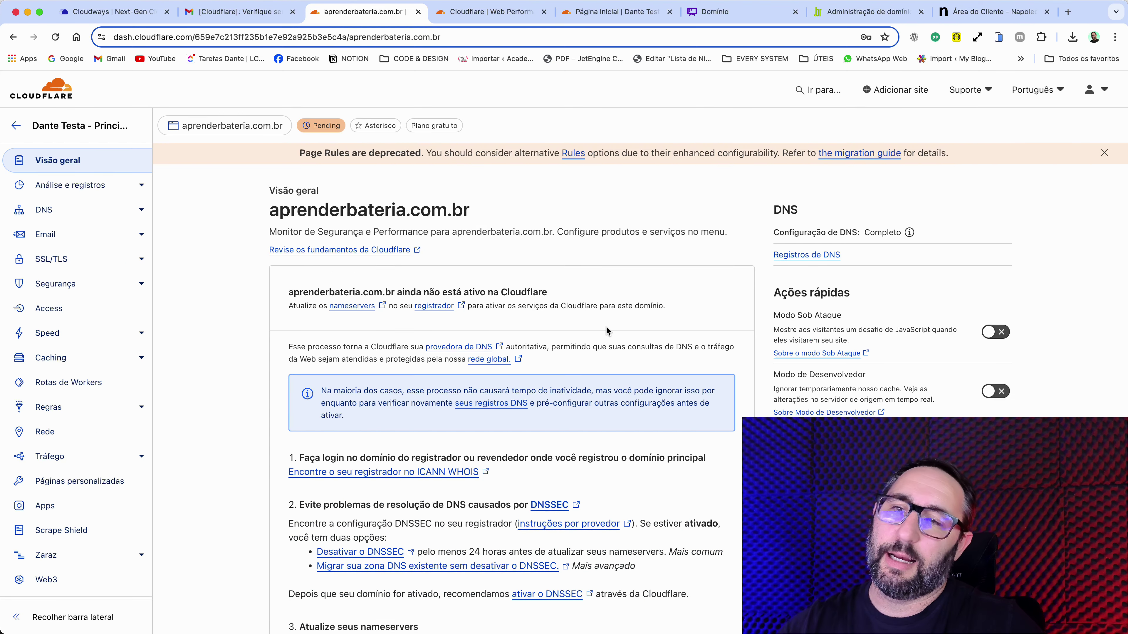
scroll(606, 329, "down", 6)
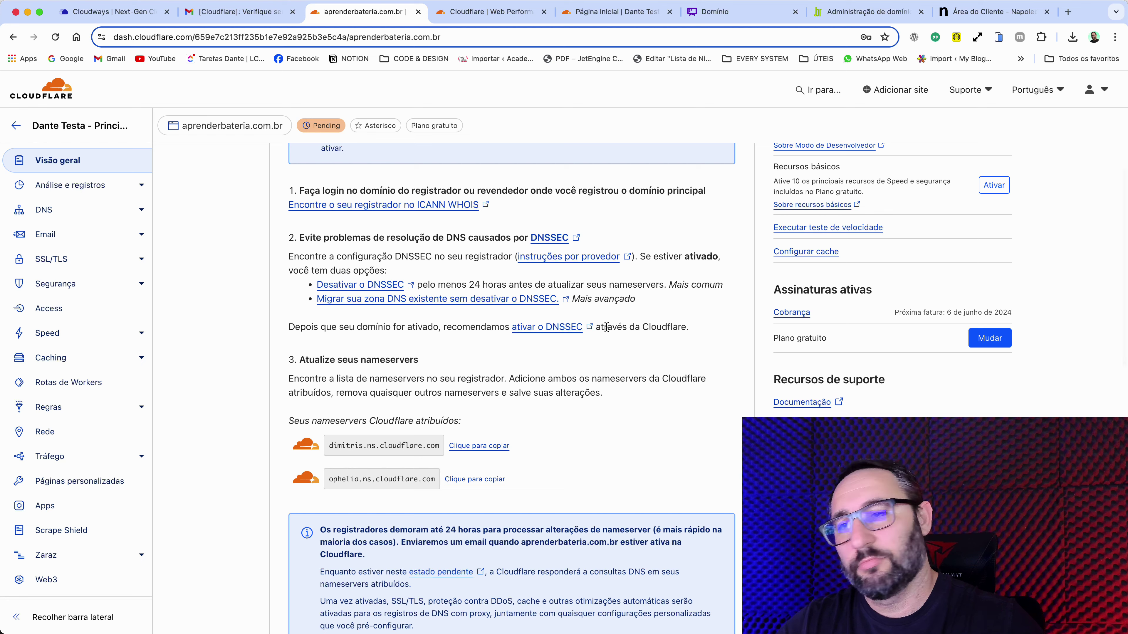
left_click(43, 211)
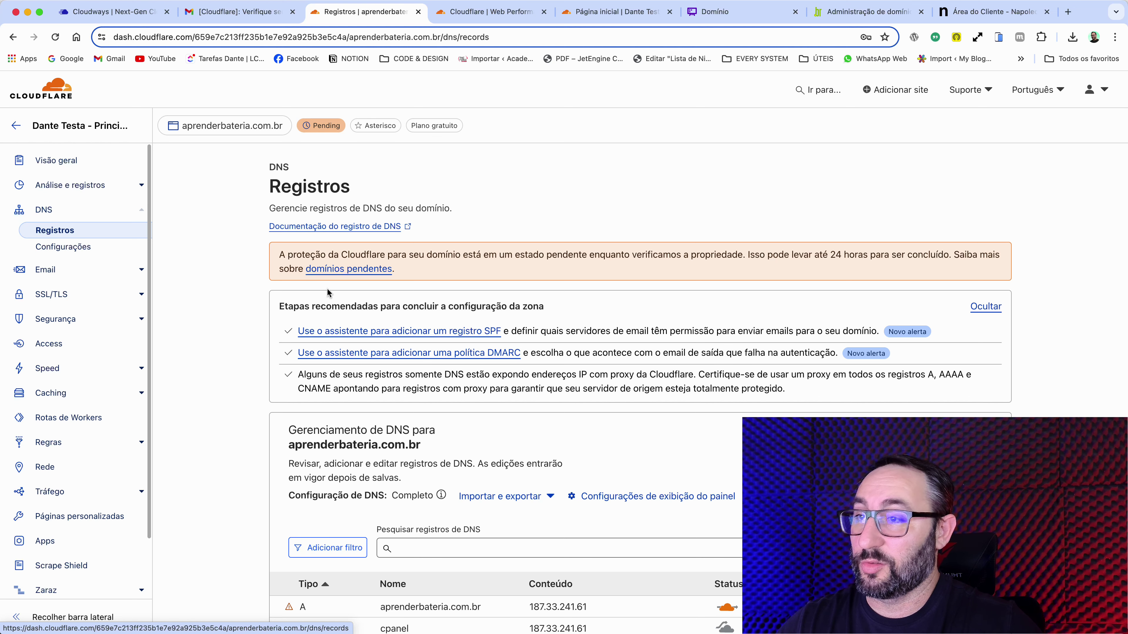
scroll(520, 359, "down", 7)
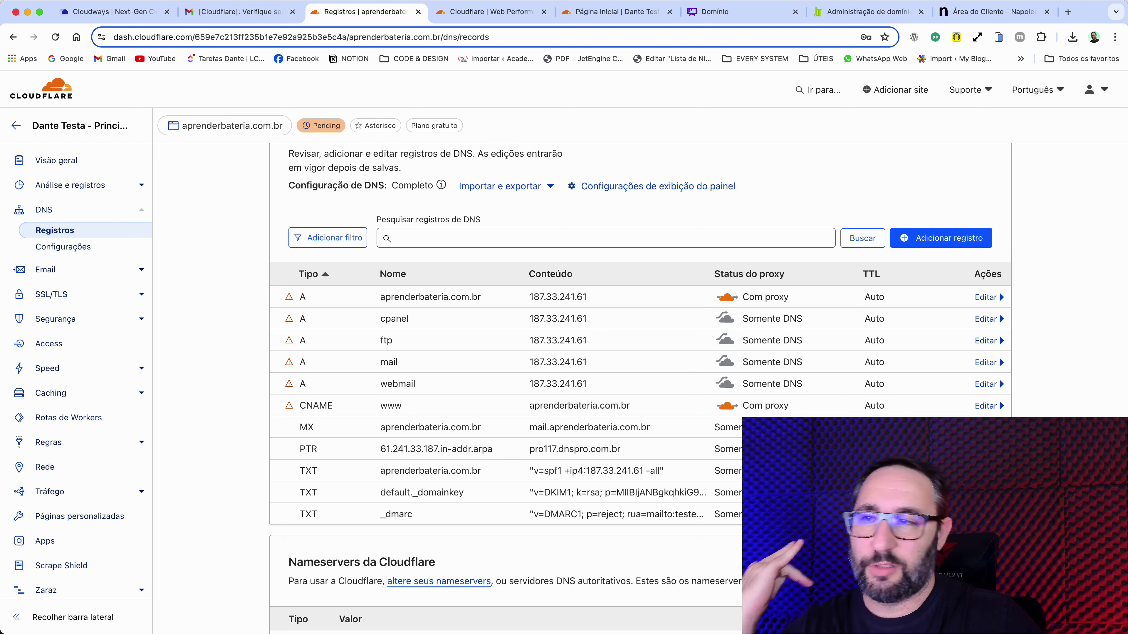
left_click_drag(737, 516, 658, 287)
left_click(544, 296)
double_click(545, 296)
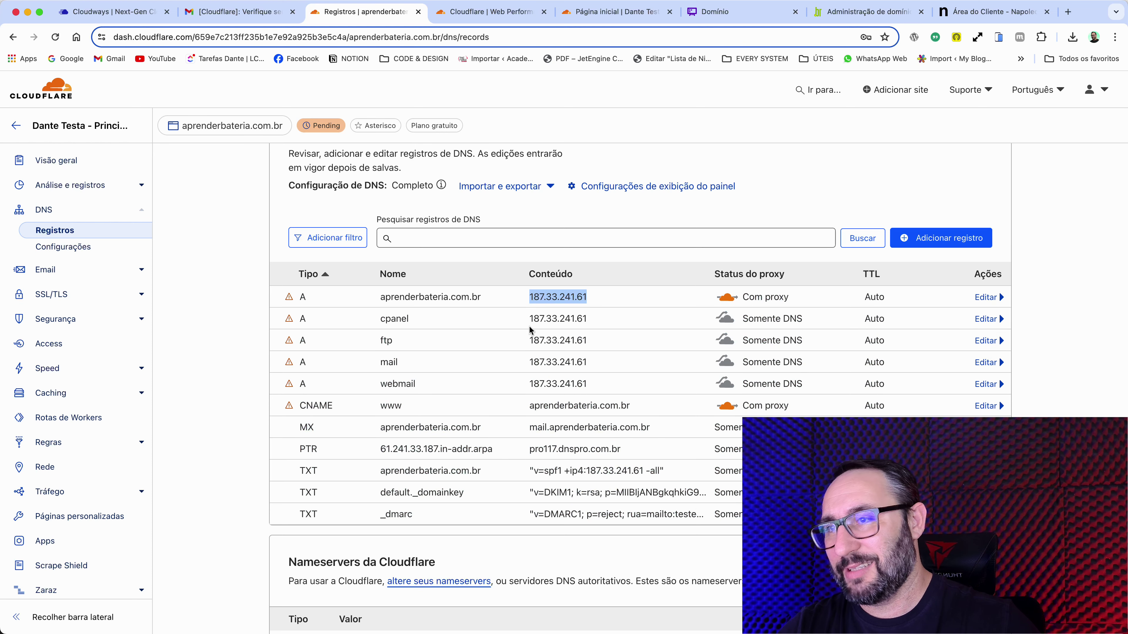
left_click_drag(552, 362, 586, 378)
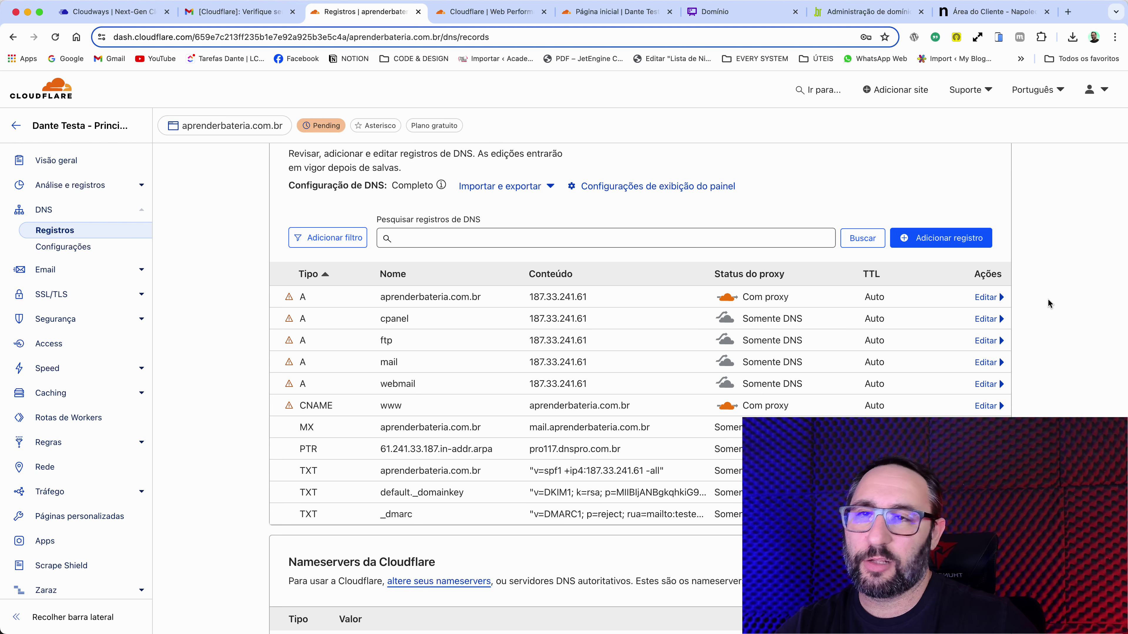
Inspect the editable IPv4 address of the root domain's A record and close the record without saving
left_click(986, 297)
double_click(604, 340)
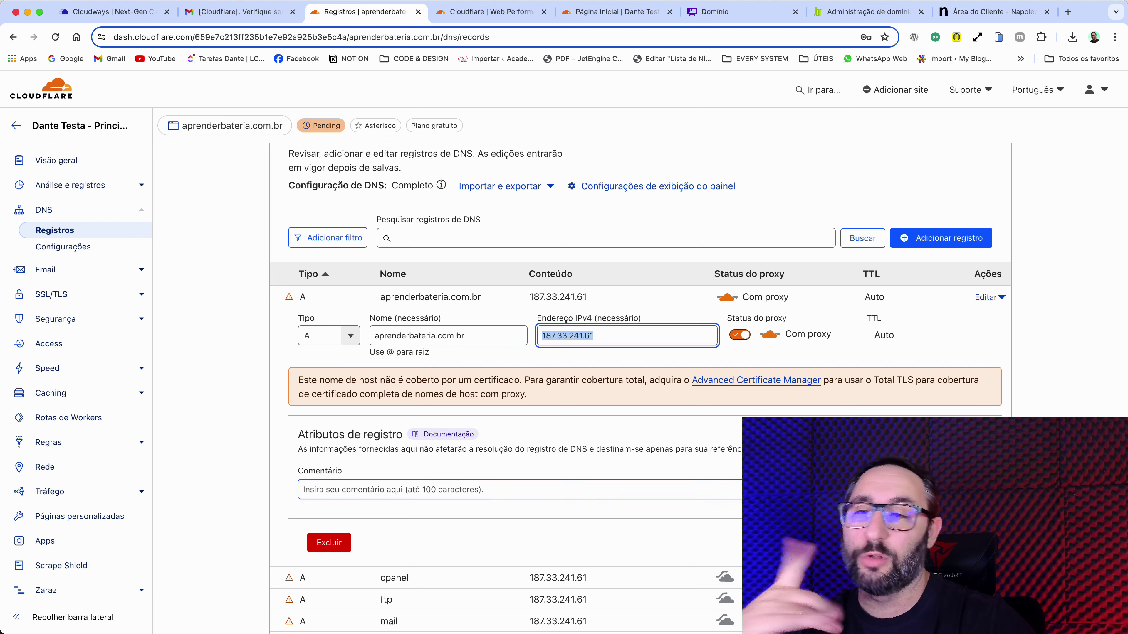
key("Escape")
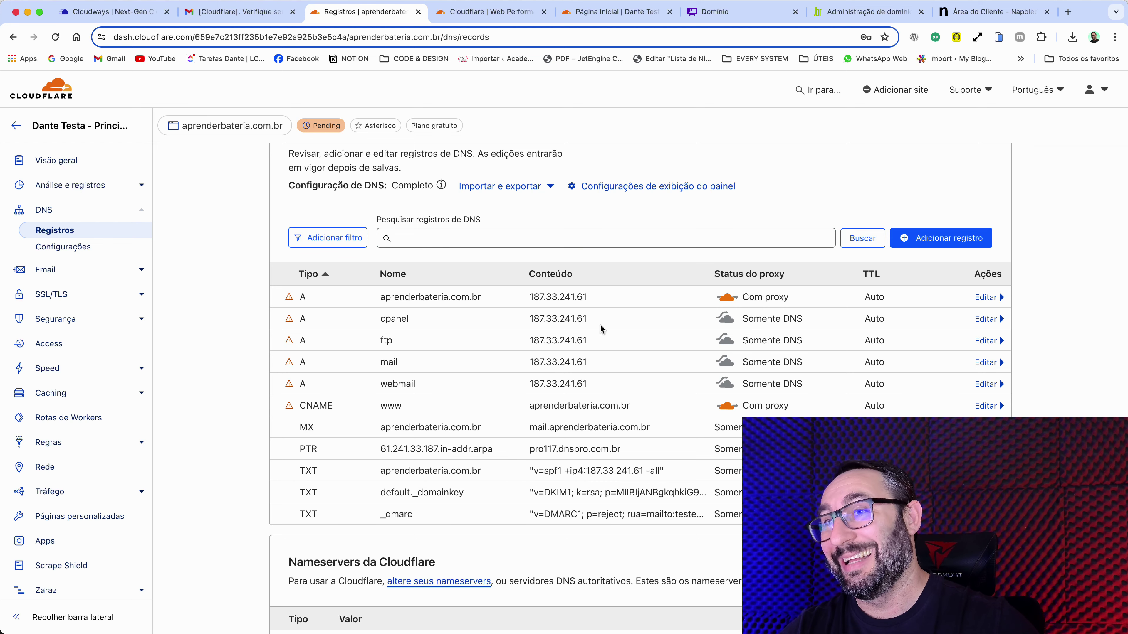
left_click(866, 11)
left_click(488, 11)
left_click(364, 11)
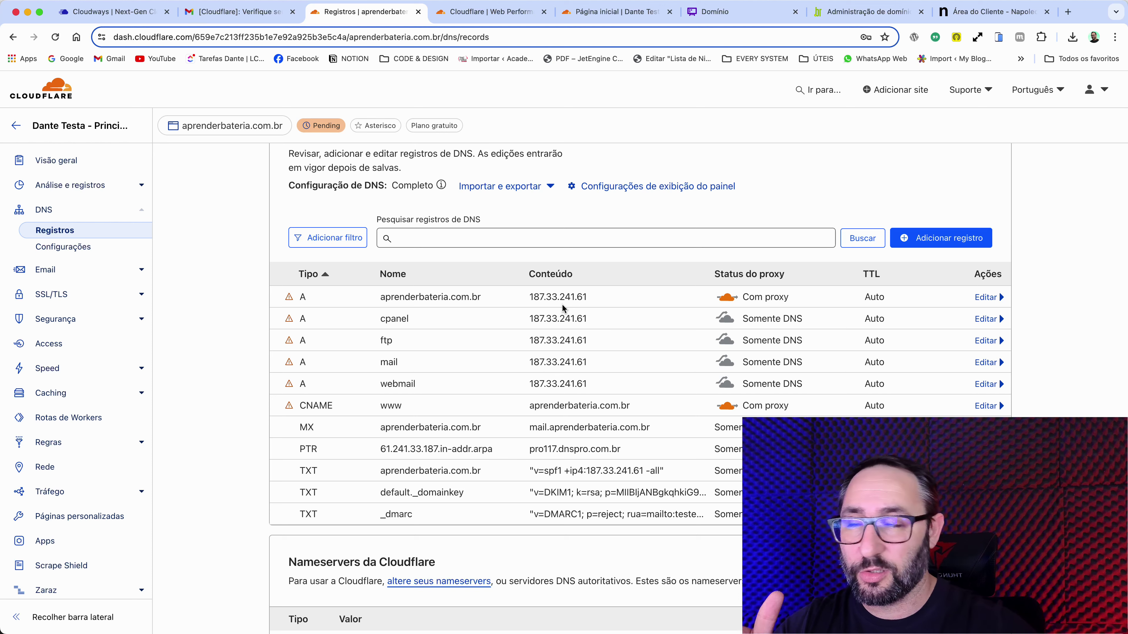
left_click_drag(533, 297, 604, 298)
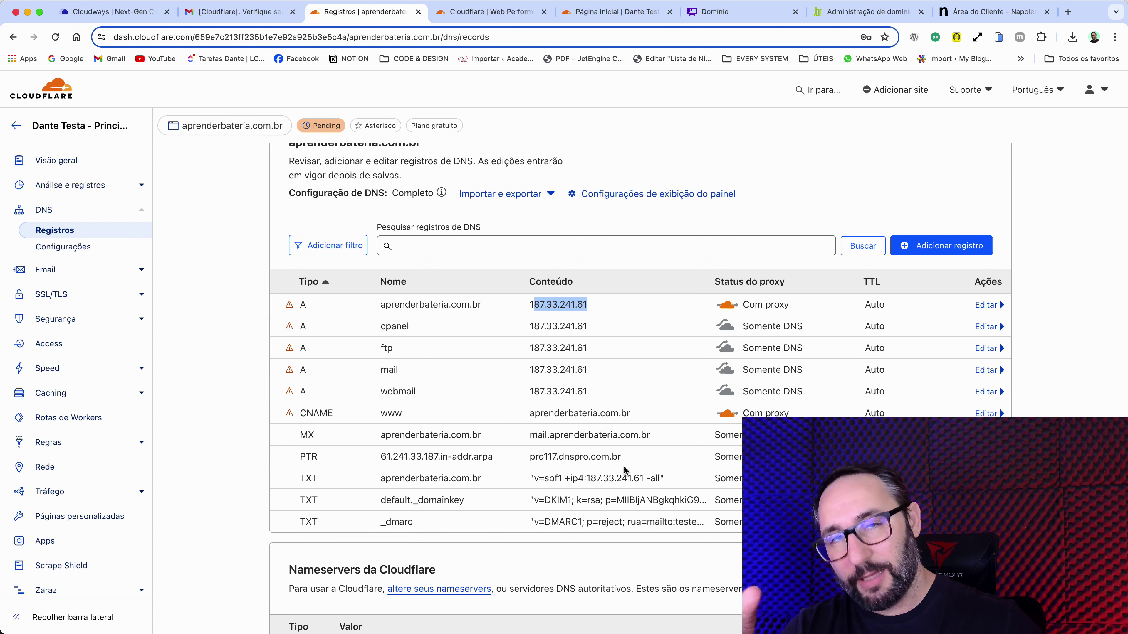
scroll(631, 465, "up", 7)
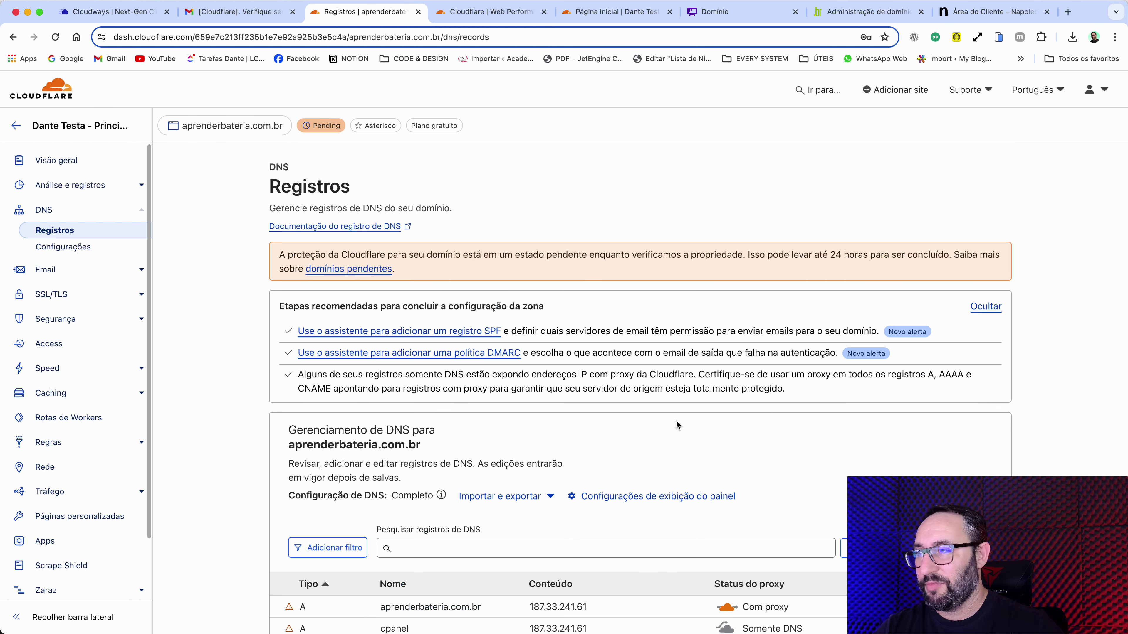
Review the SSL/TLS encryption mode options for aprenderbateria.com.br
left_click(50, 294)
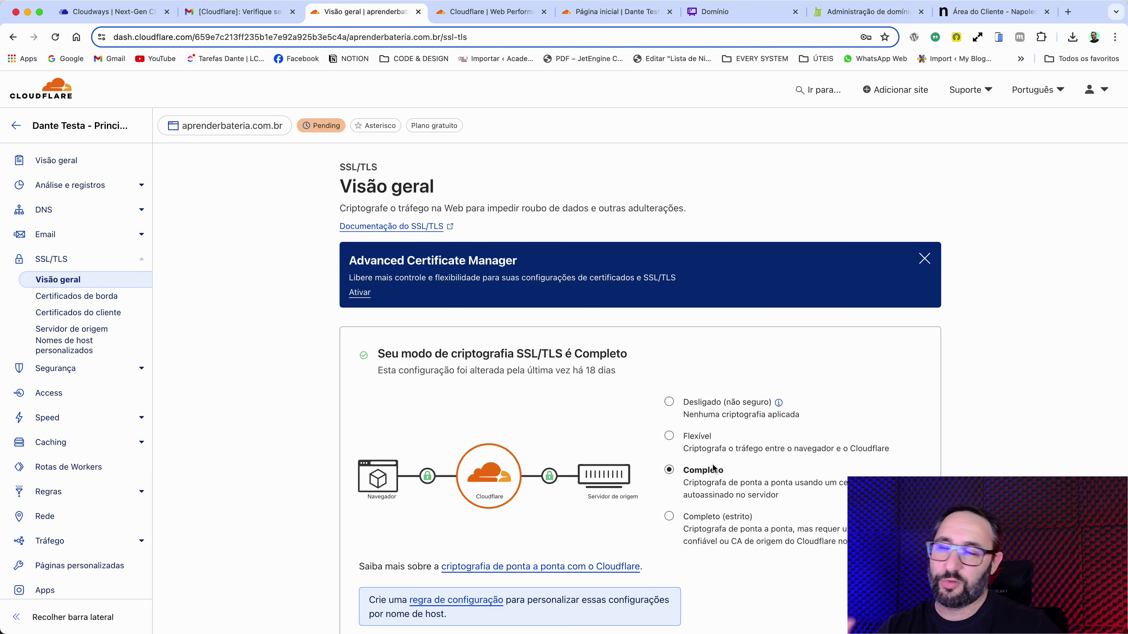
scroll(729, 479, "down", 2)
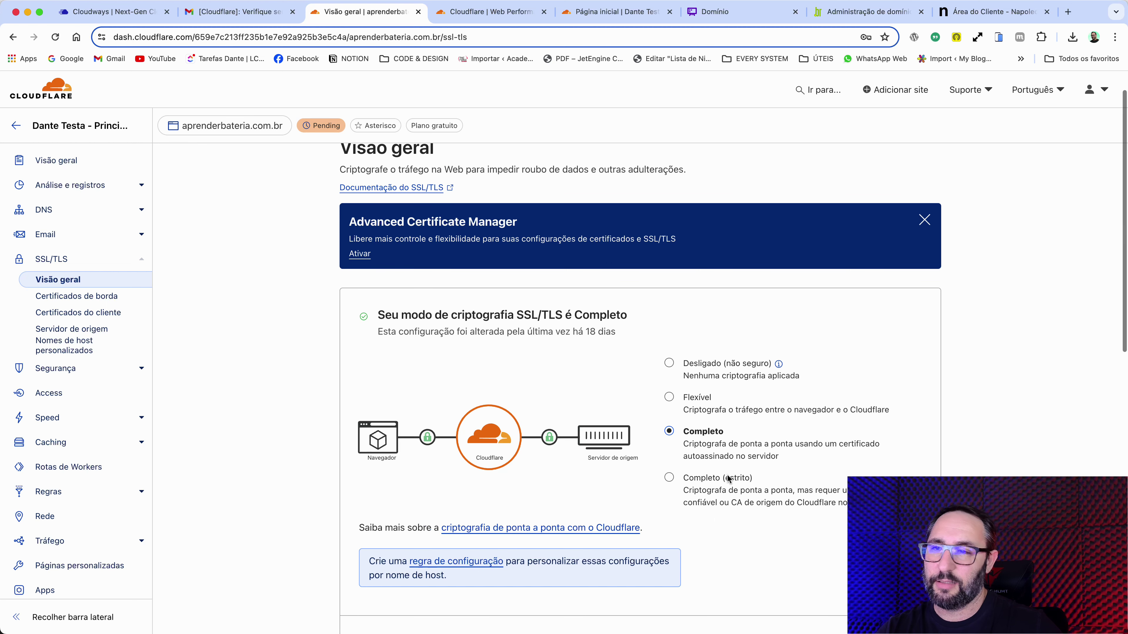
scroll(640, 458, "down", 2)
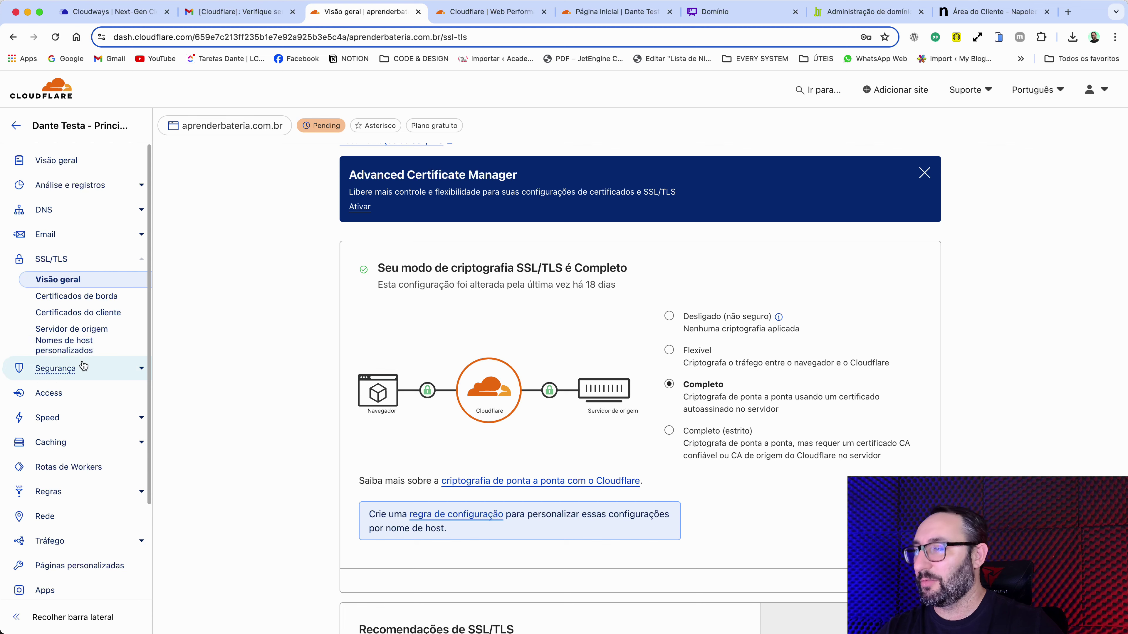
Look over the domain's security events log and its cache configuration with the purge options
left_click(68, 371)
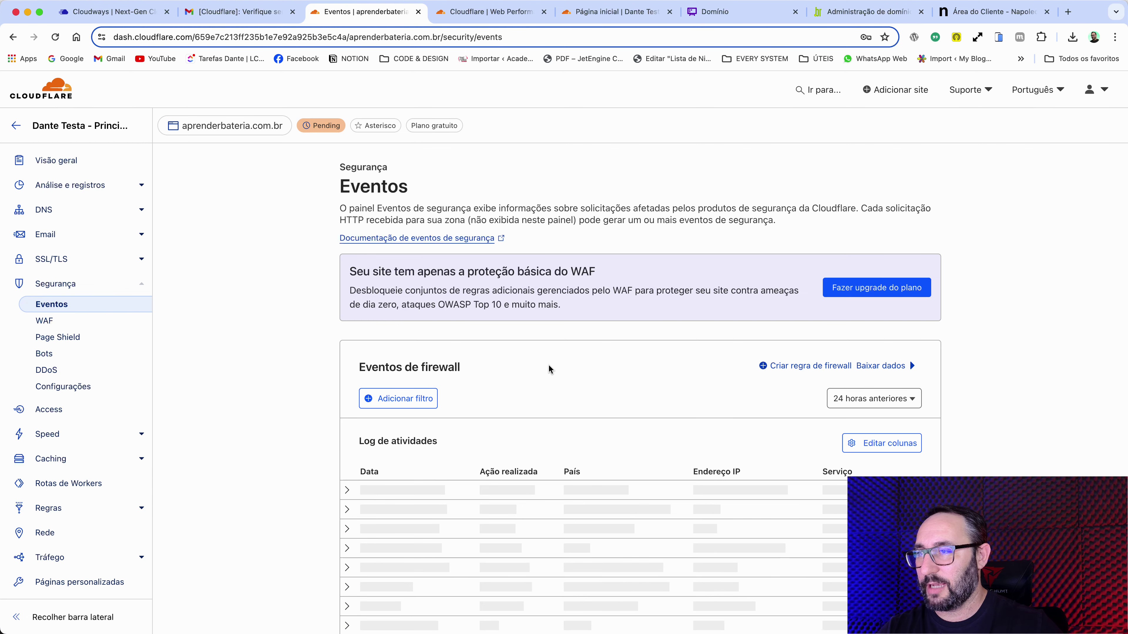
scroll(580, 369, "down", 3)
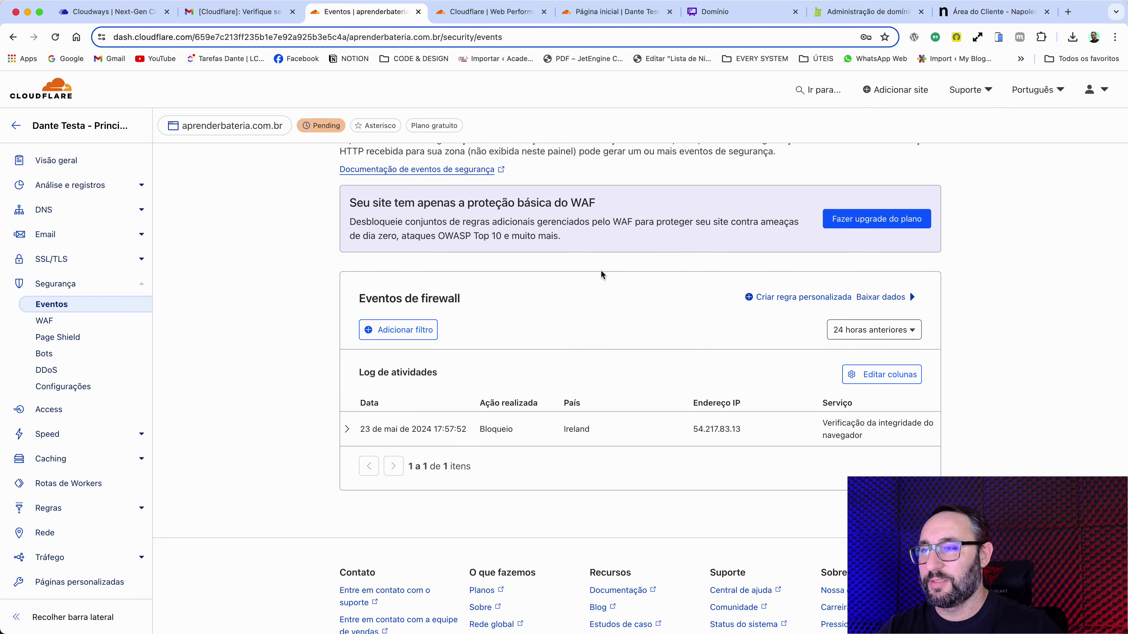
left_click(75, 456)
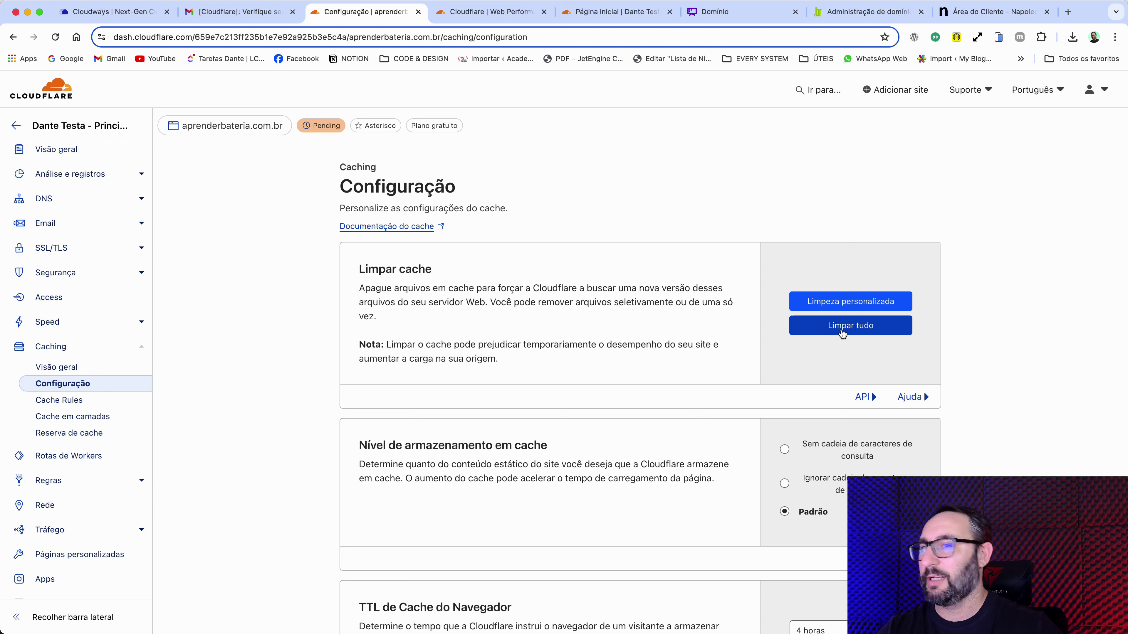
Review the Speed section's optimization recommendations for images, protocols and tools
left_click(49, 321)
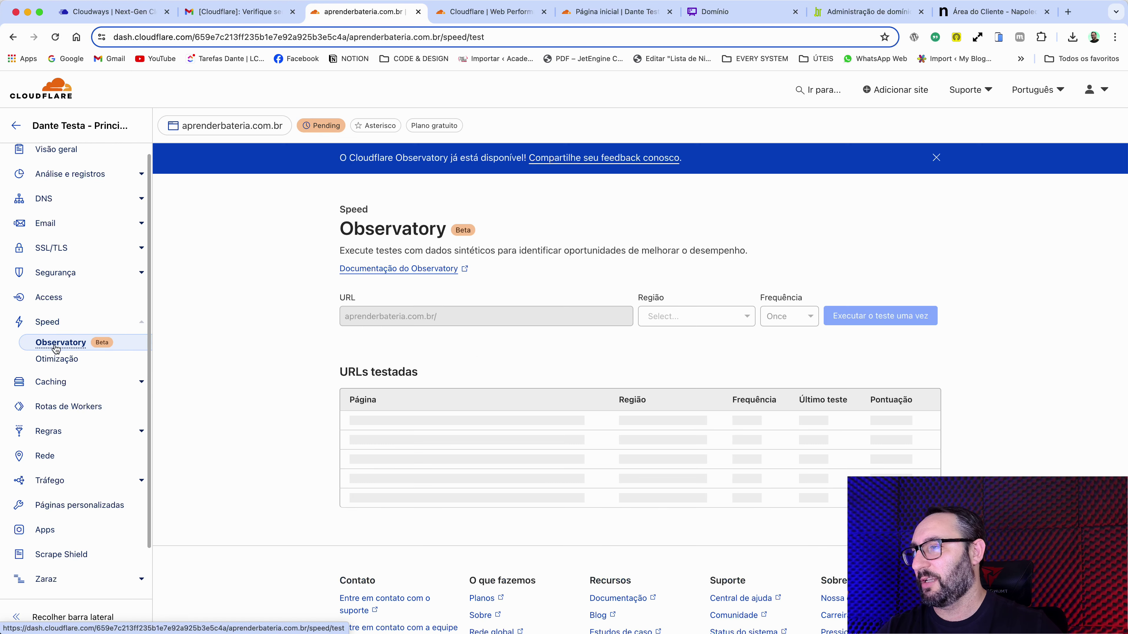
left_click(57, 358)
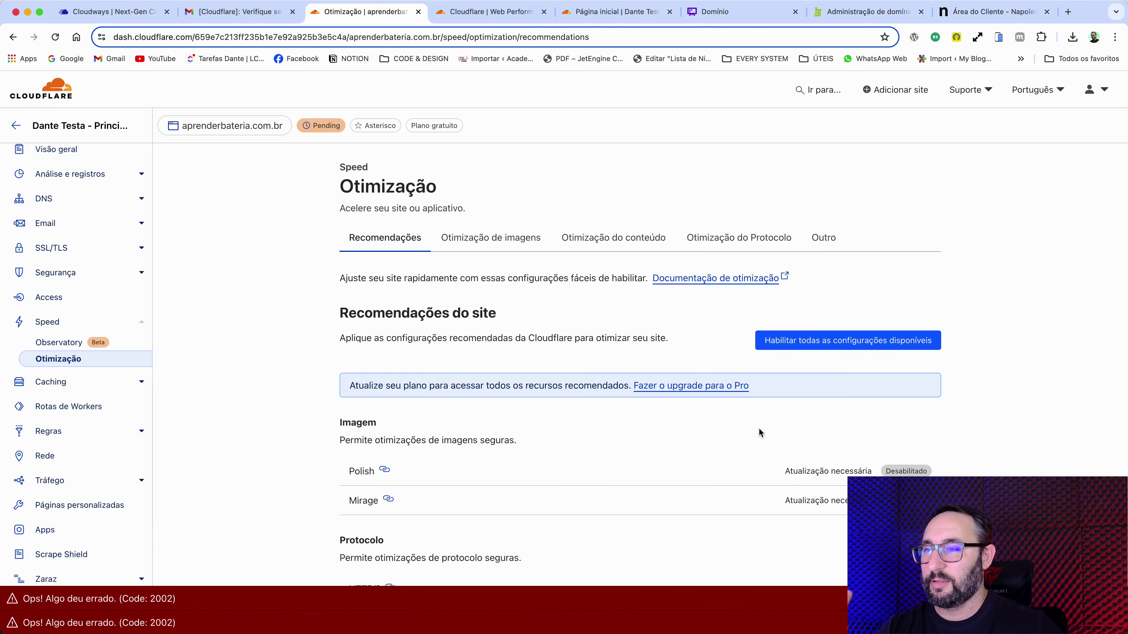
scroll(688, 410, "down", 8)
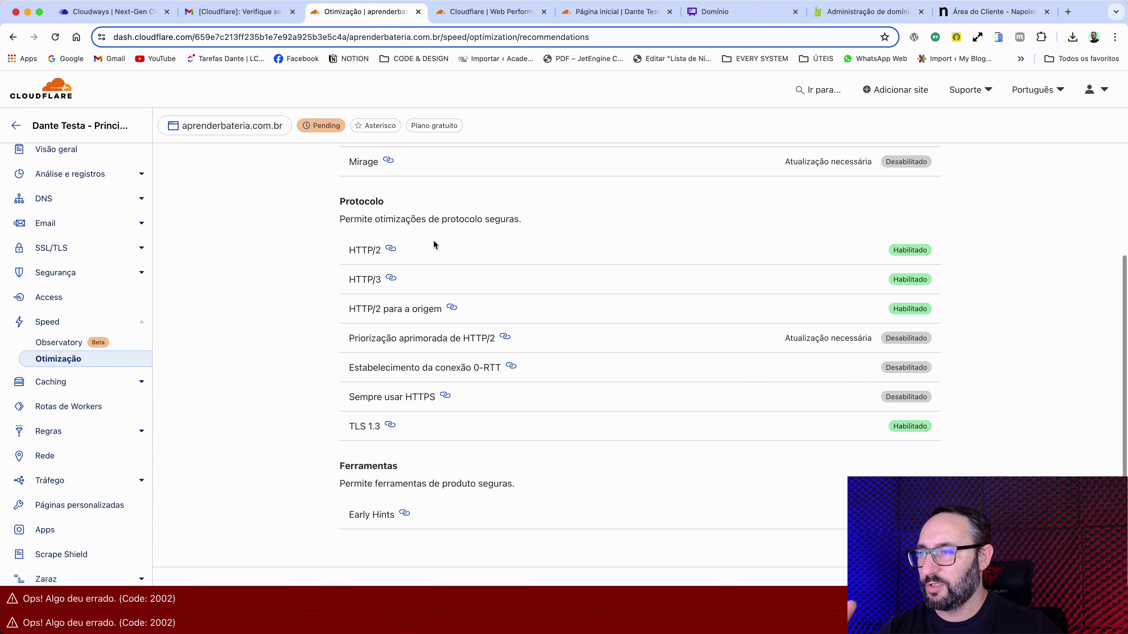
scroll(562, 339, "down", 3)
scroll(747, 327, "up", 10)
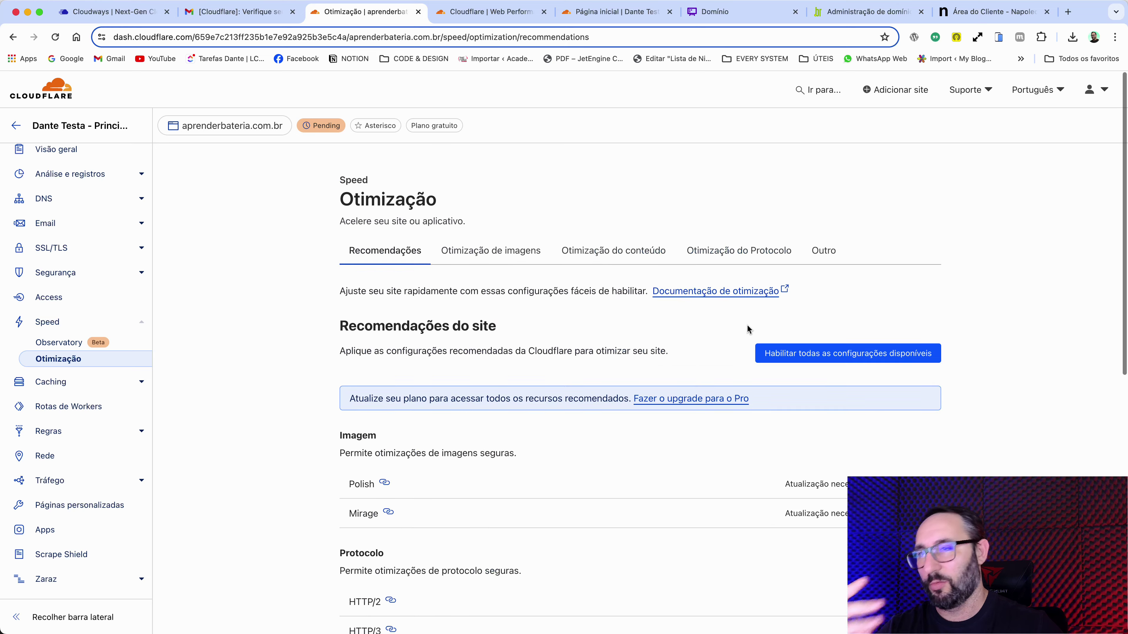
scroll(747, 328, "down", 1)
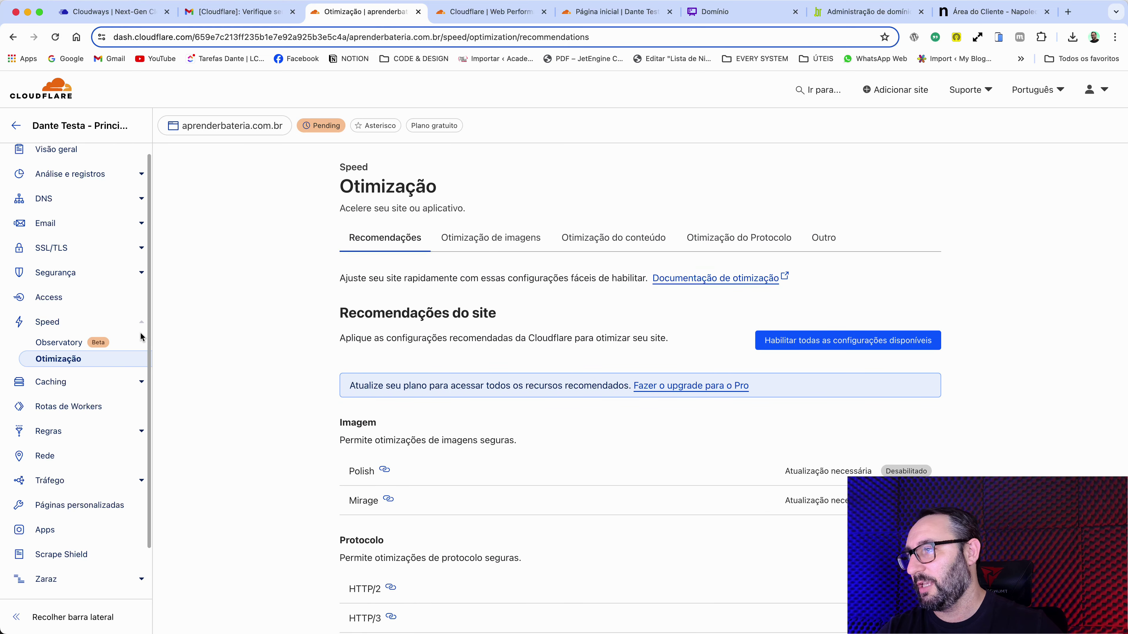
Return to the domain's overview and check its activation status
left_click(67, 168)
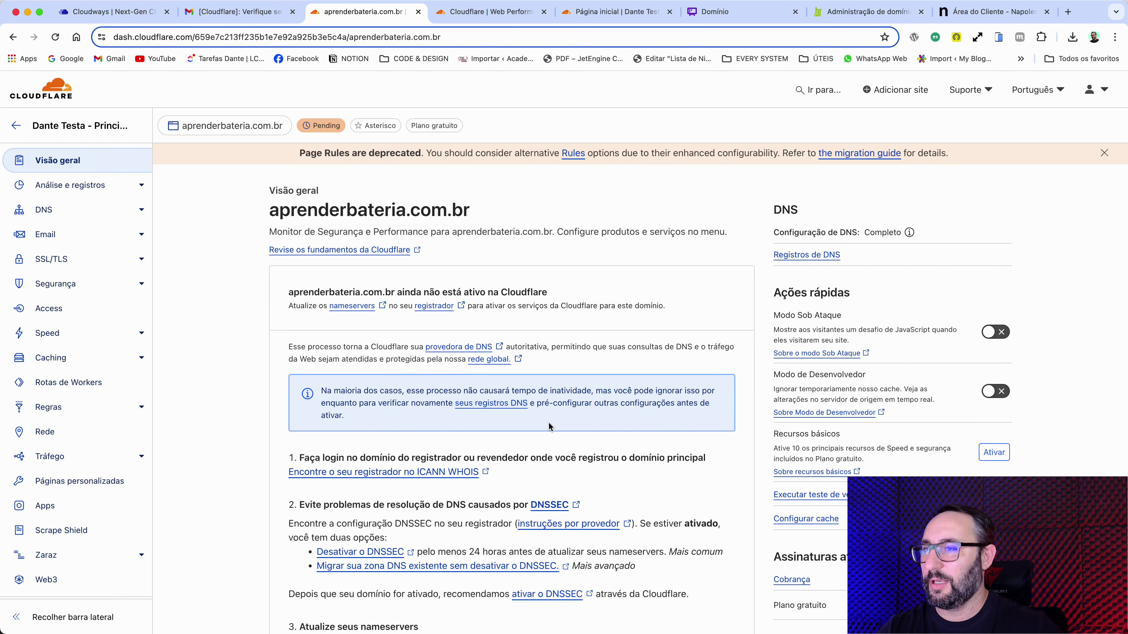
scroll(549, 427, "down", 3)
scroll(533, 400, "up", 3)
mouse_move(321, 128)
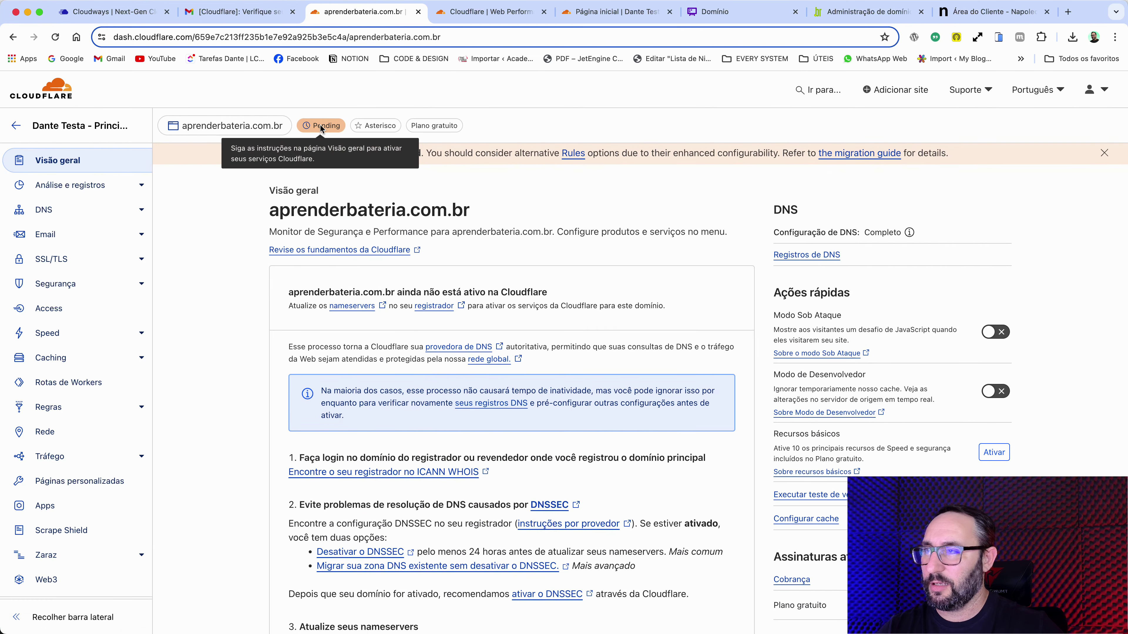
Reopen aprenderbateria.com.br from the account's site list and review the activation instructions with the assigned nameservers
left_click(16, 125)
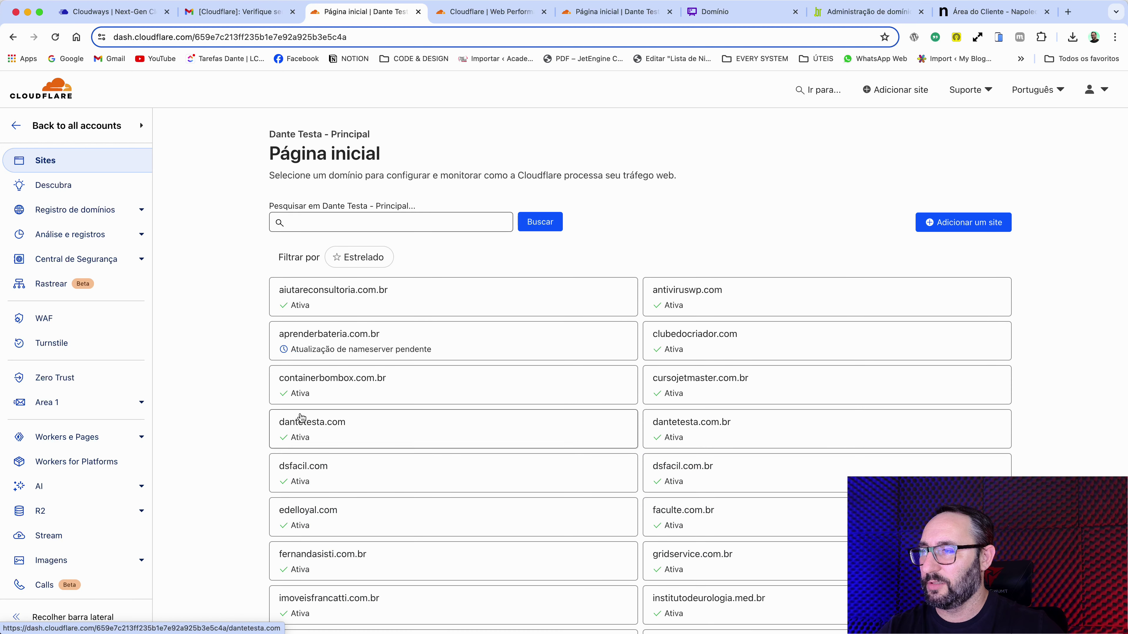
left_click(380, 342)
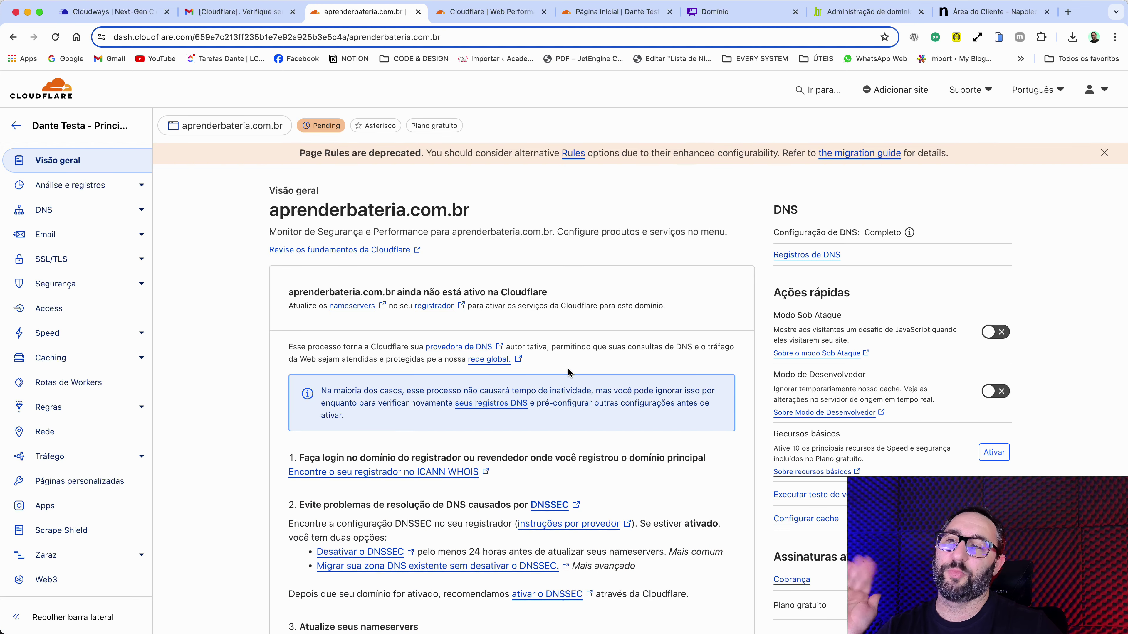
scroll(591, 381, "down", 8)
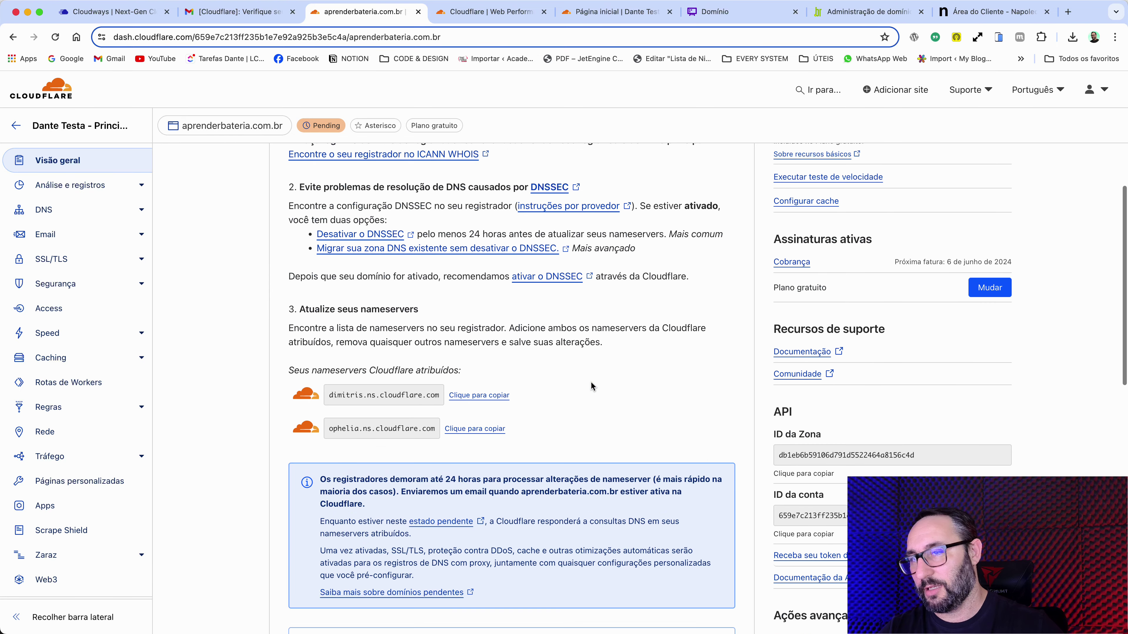
left_click_drag(398, 399, 607, 402)
scroll(611, 404, "down", 10)
scroll(614, 405, "up", 15)
scroll(613, 406, "up", 3)
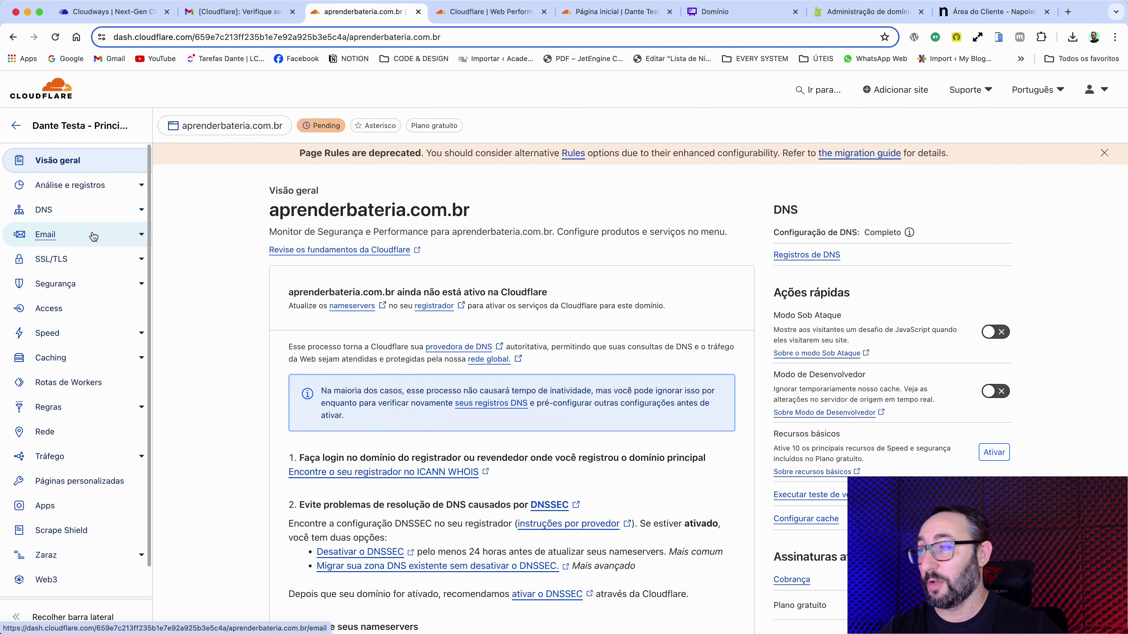
Open the domain's DNS records and examine where the root A record points
left_click(77, 218)
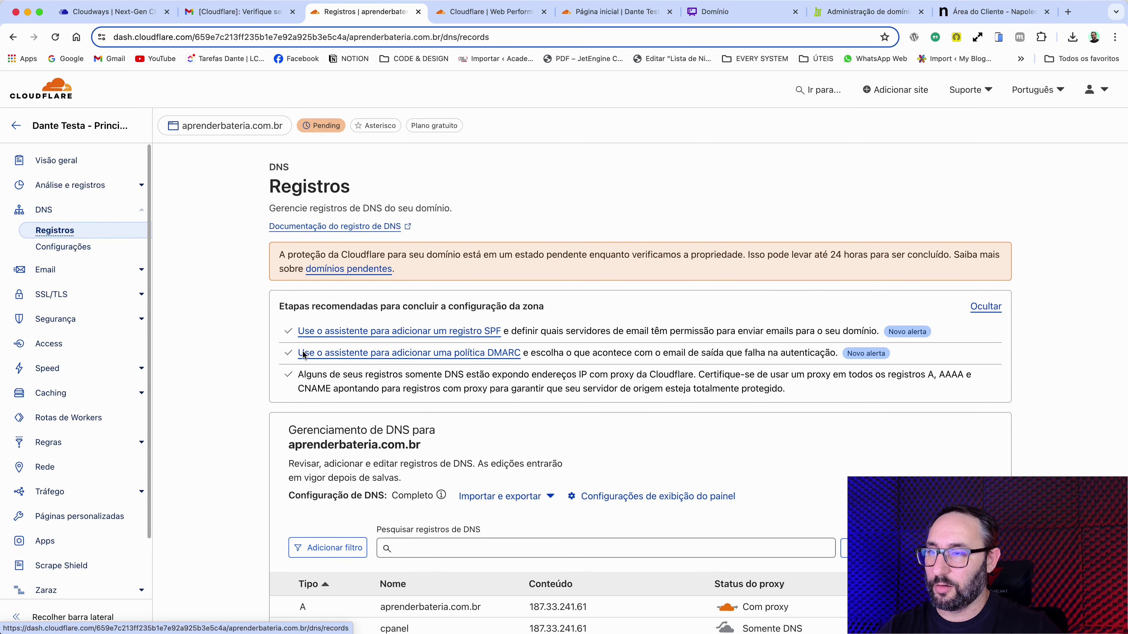
scroll(403, 413, "down", 5)
left_click_drag(376, 400, 588, 403)
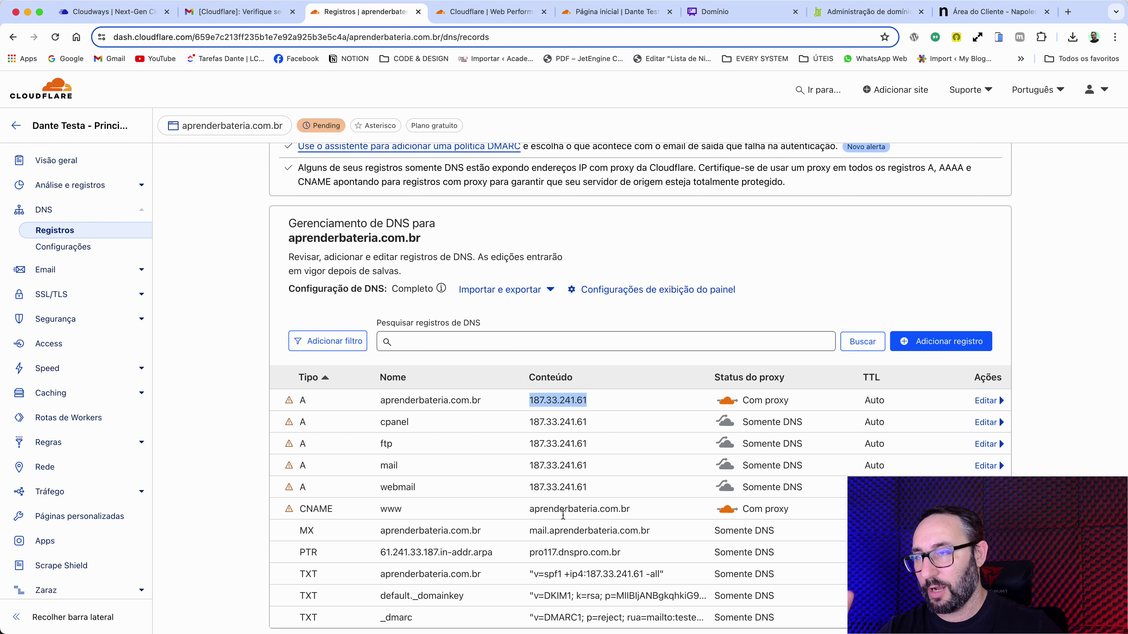
scroll(662, 431, "down", 2)
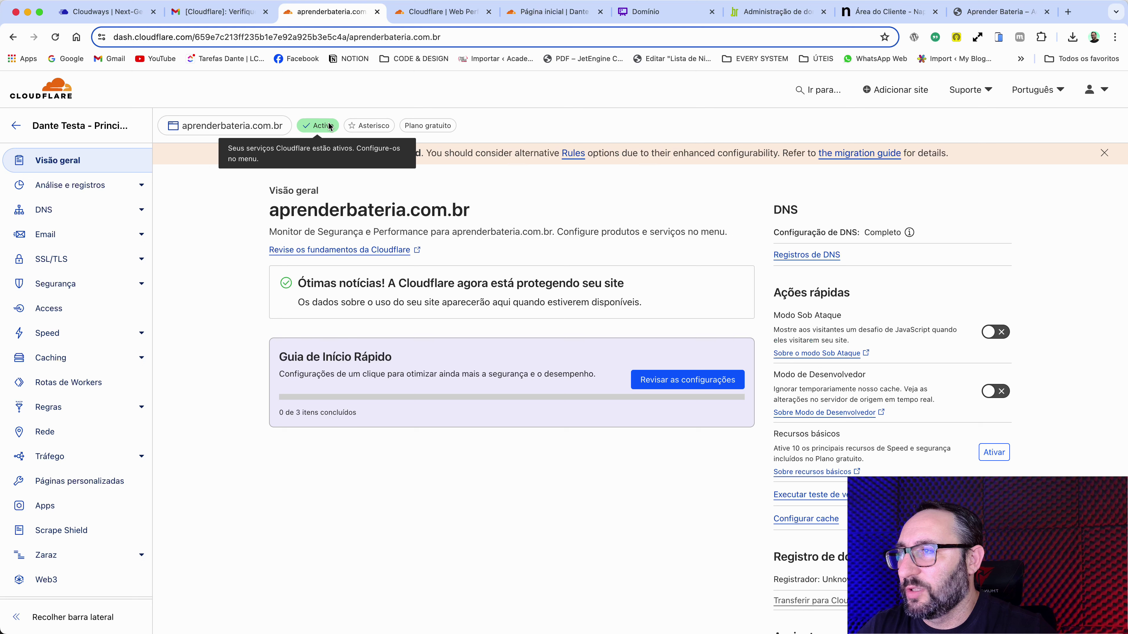
From the activated domain's overview, go to its DNS records and review each record's content and proxy status
left_click_drag(269, 209, 500, 219)
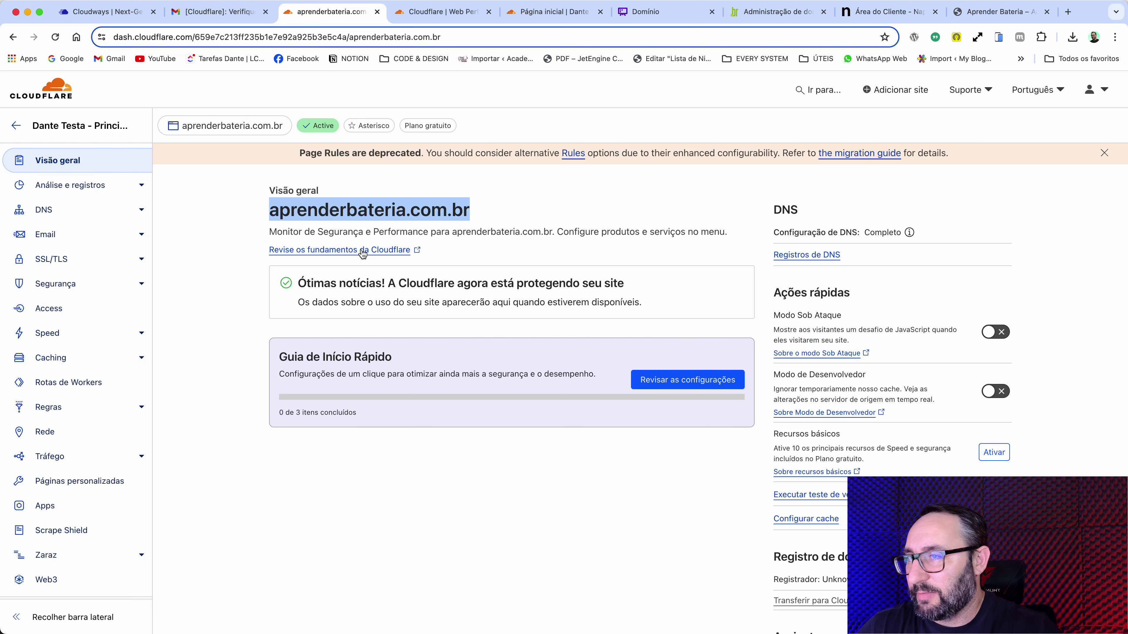
left_click(119, 211)
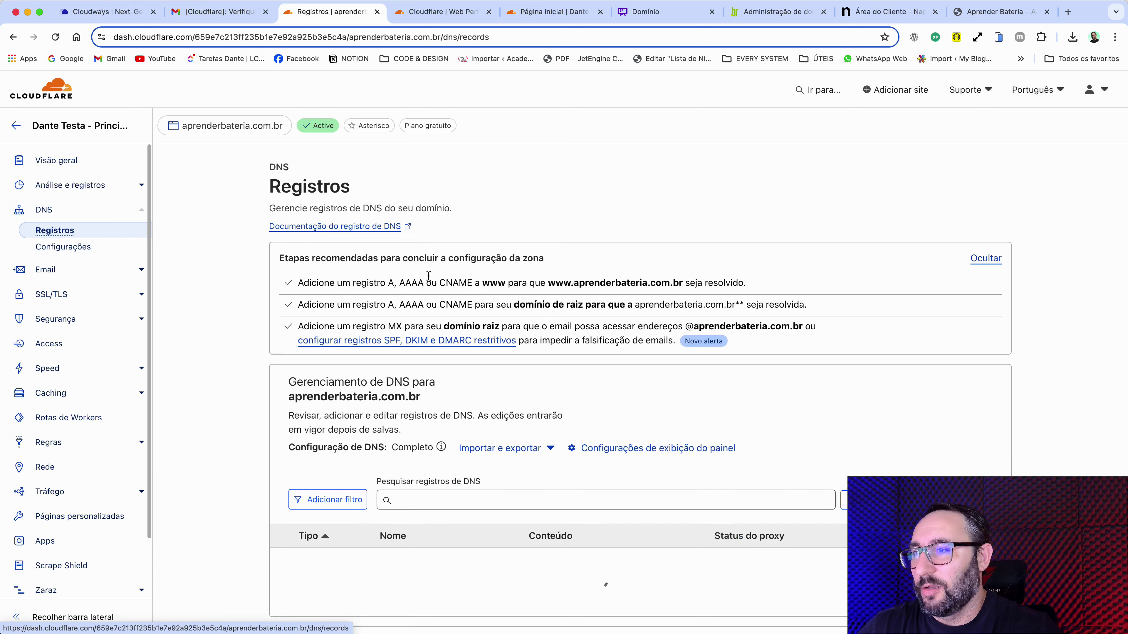
scroll(543, 422, "down", 3)
scroll(544, 421, "down", 3)
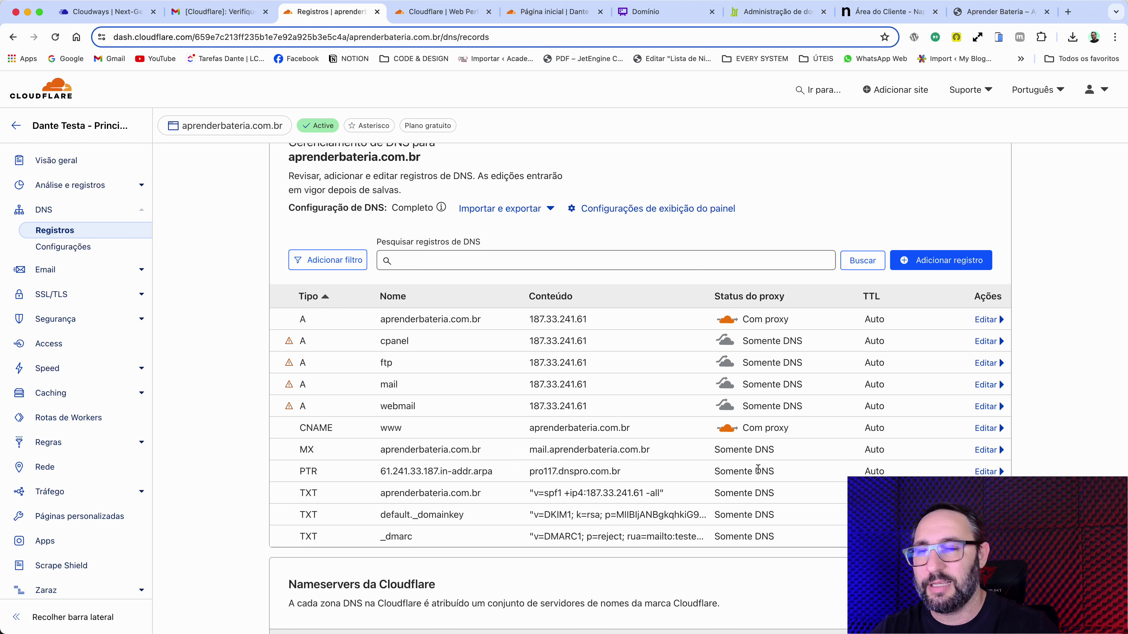
scroll(792, 541, "up", 1)
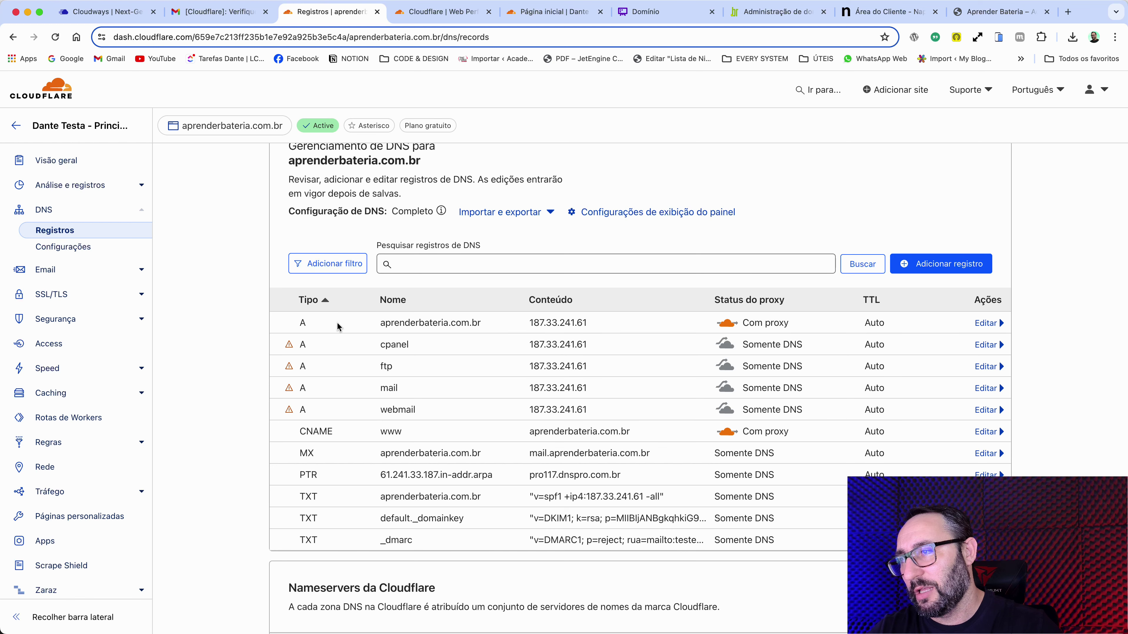
Copy the IPv4 address of the root A record for aprenderbateria.com.br and delete that record
left_click_drag(296, 323, 609, 327)
key("super+c")
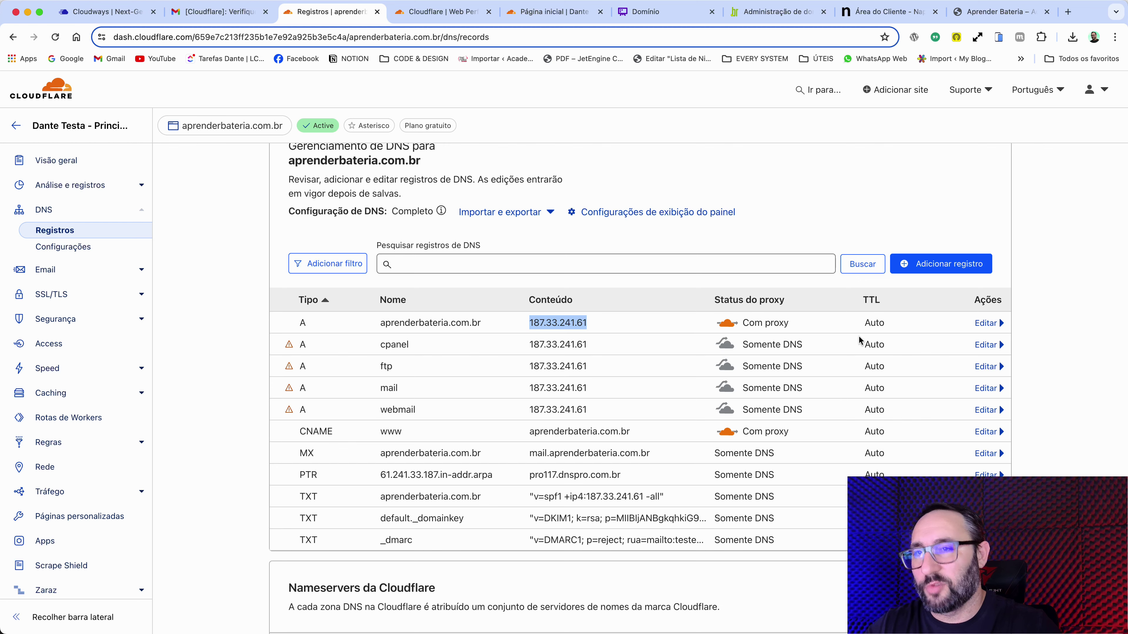
left_click(980, 325)
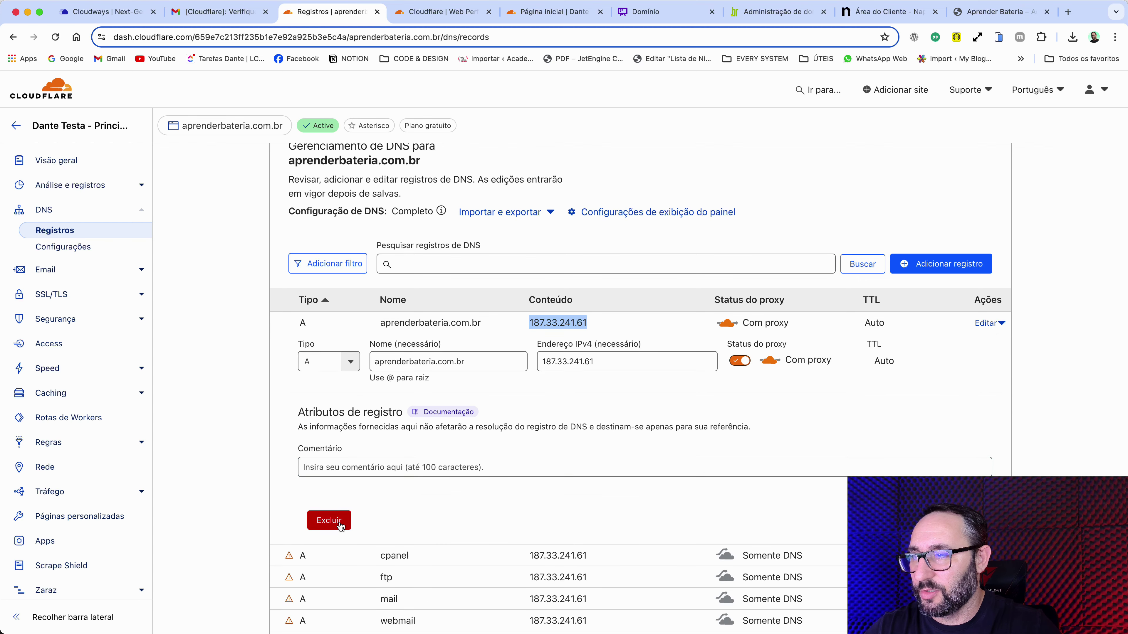
left_click(329, 521)
left_click(765, 421)
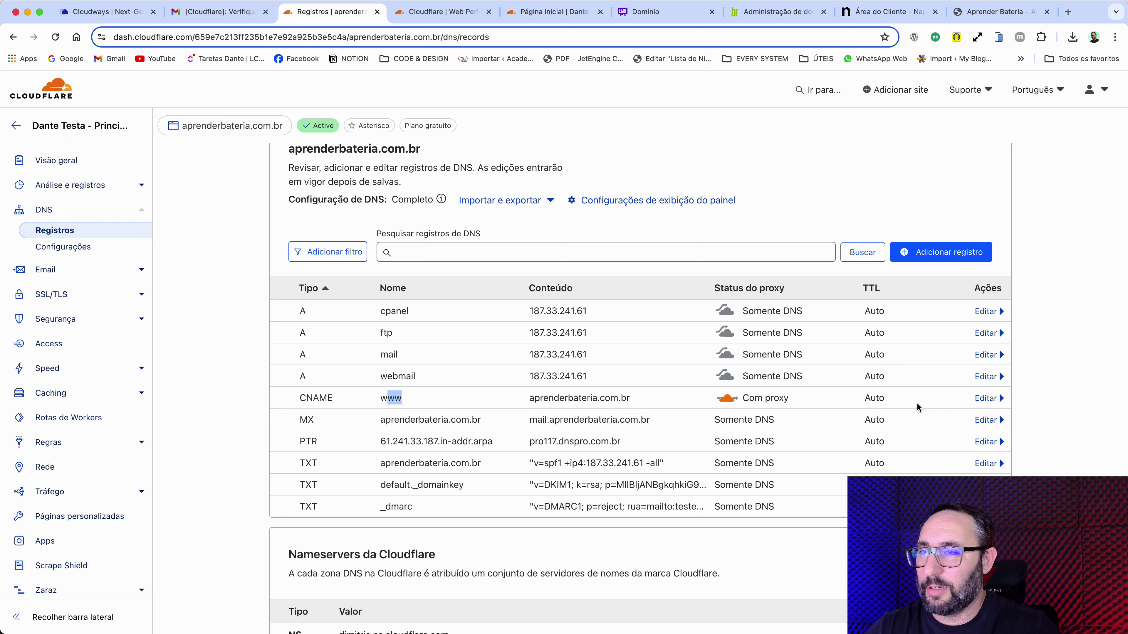
Delete the www CNAME record that points to aprenderbateria.com.br
left_click(986, 398)
left_click(329, 595)
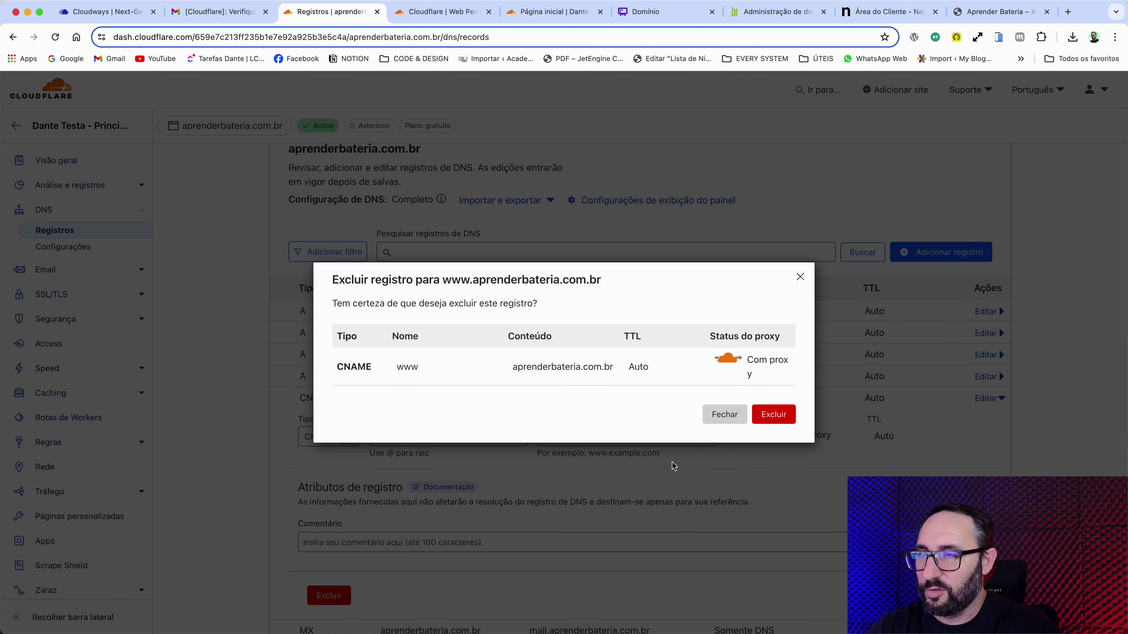
left_click(765, 422)
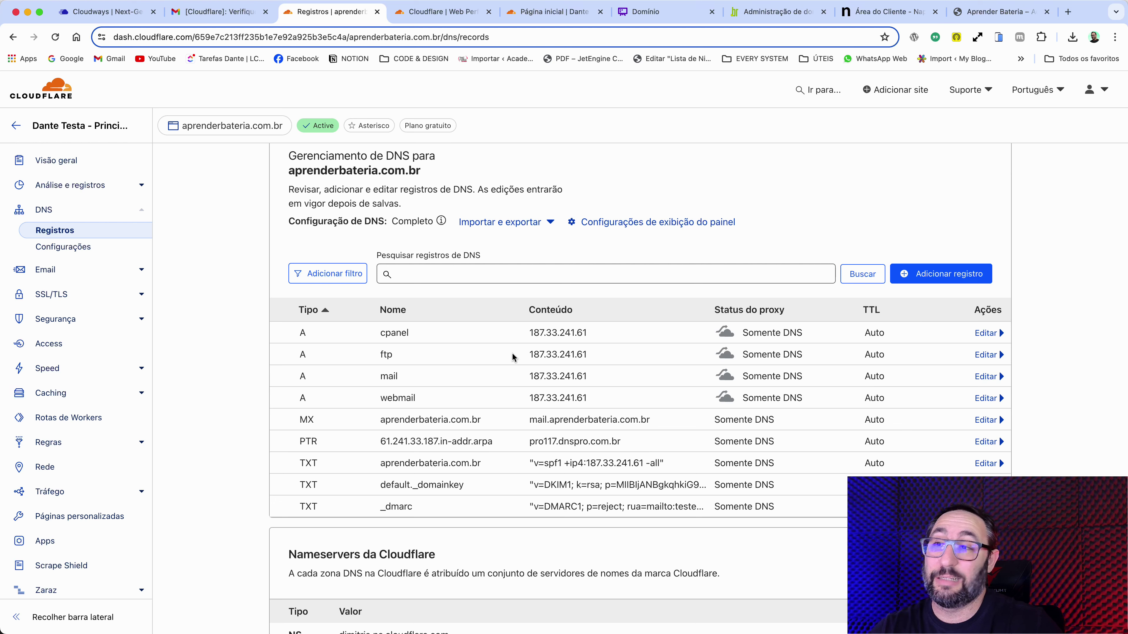
left_click_drag(422, 379, 484, 511)
left_click(486, 512)
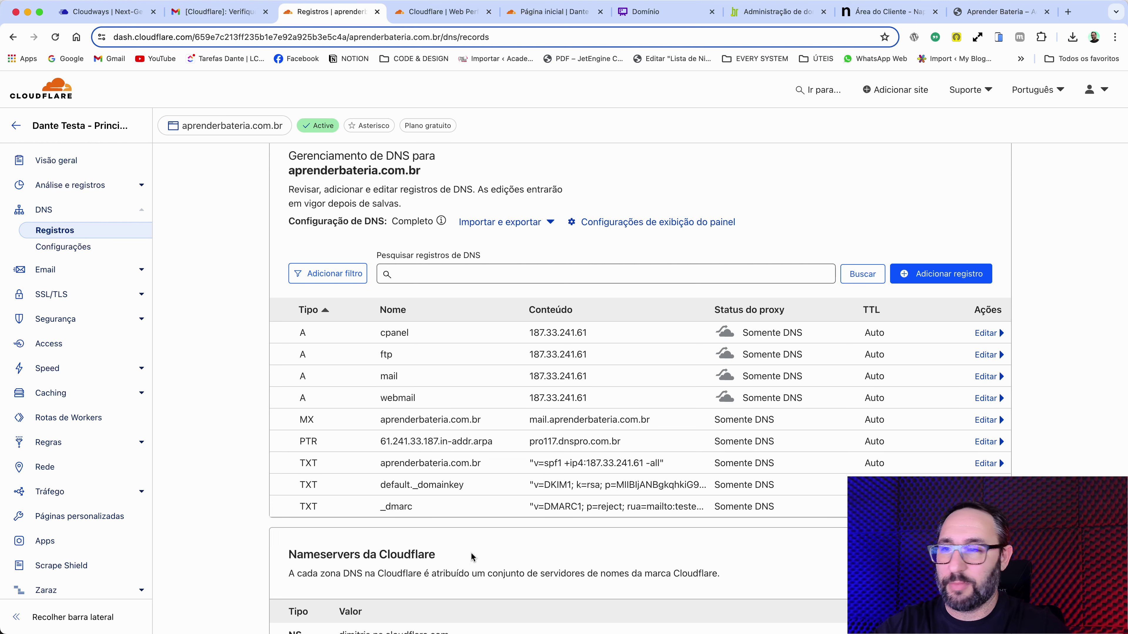
left_click_drag(492, 515, 320, 335)
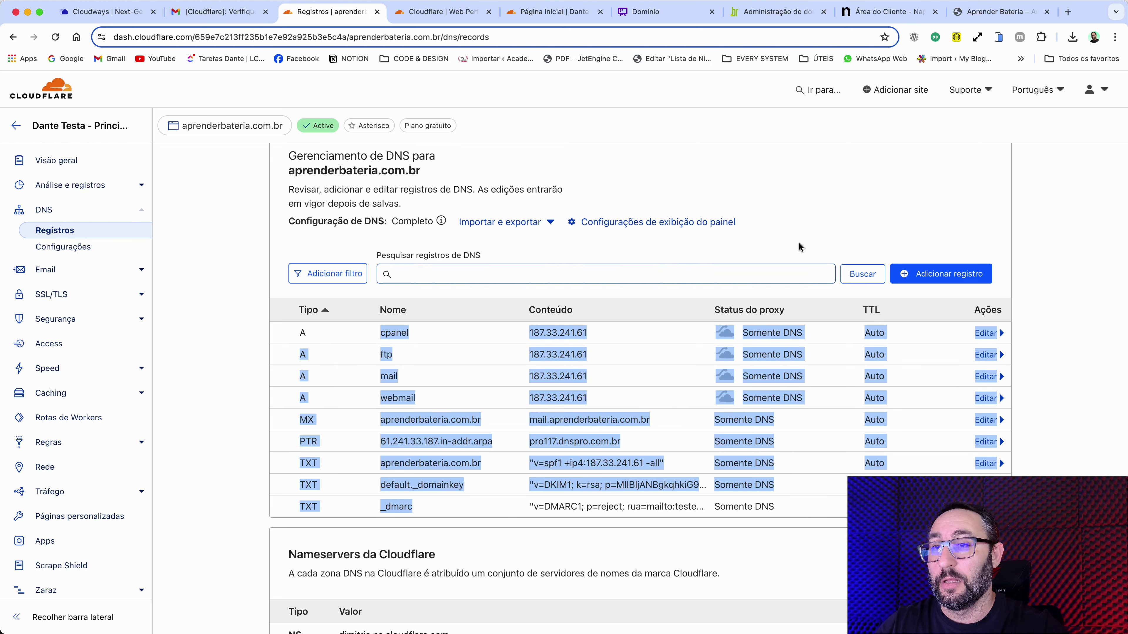
left_click(813, 247)
Add a proxied A record named aprenderbateria.com.br pointing to the copied IPv4 address 187.33.241.61 and save it
left_click(971, 274)
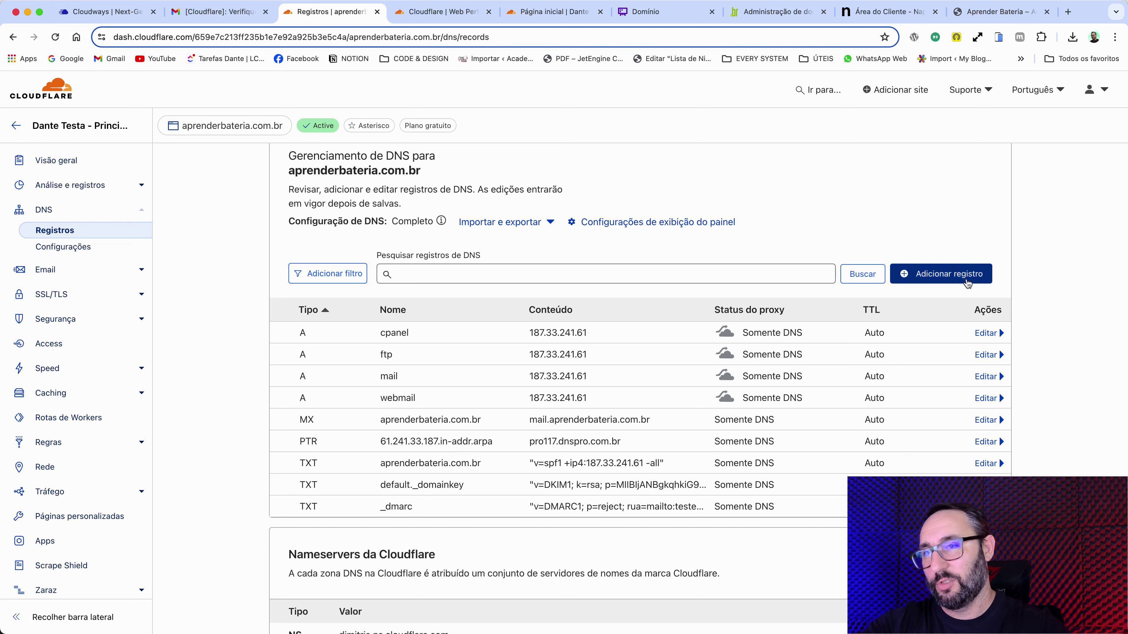
left_click(414, 351)
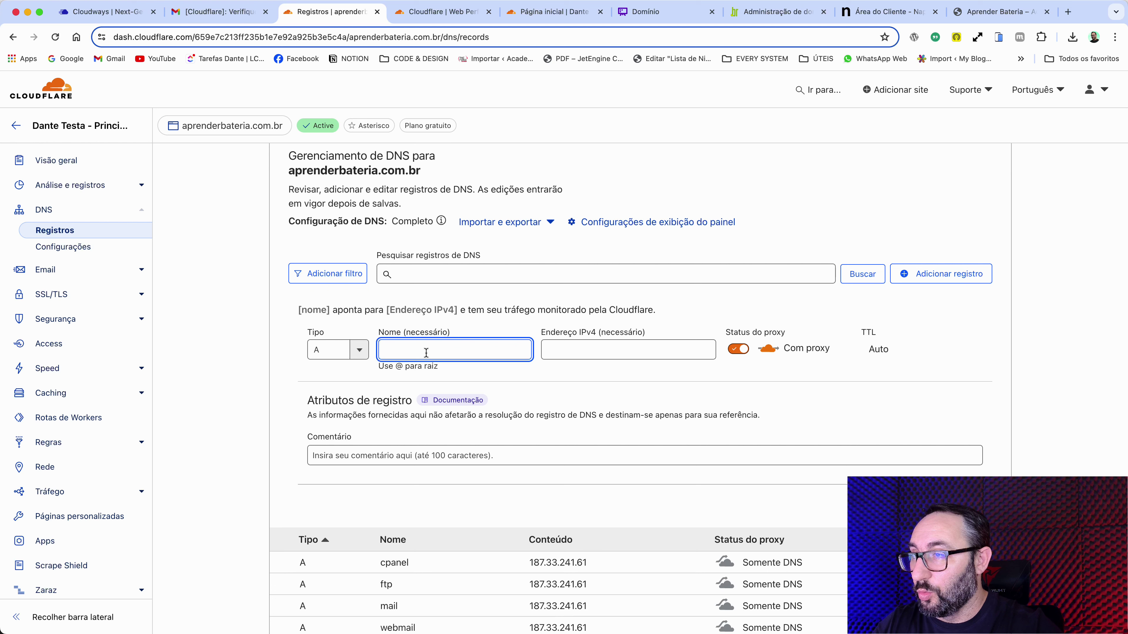
type("aprenderbateria.com.br")
left_click(611, 354)
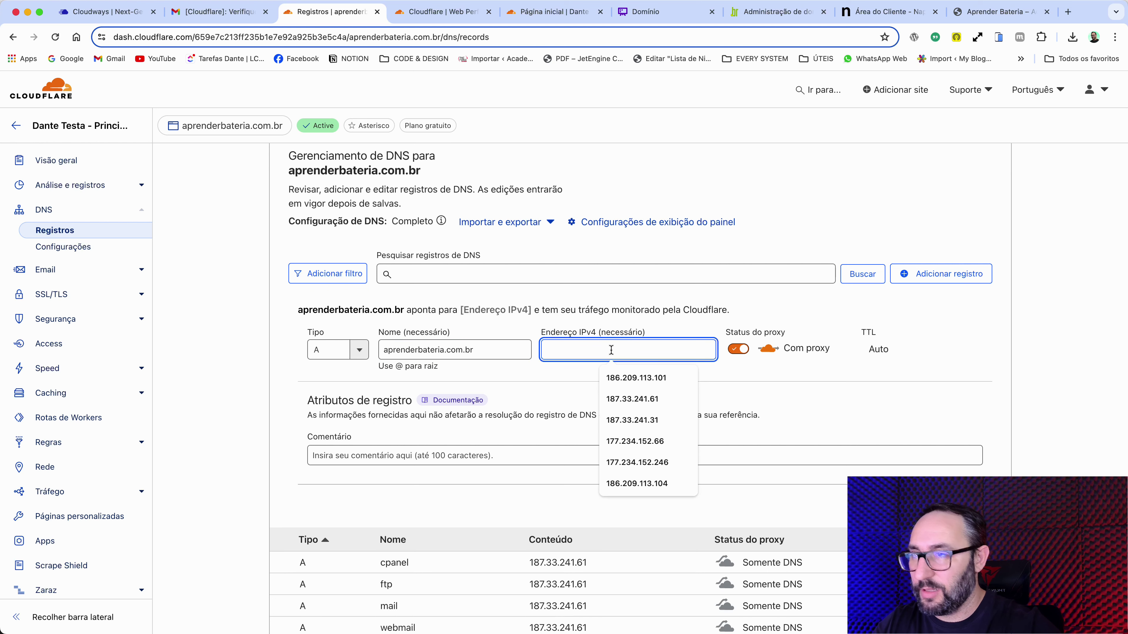
key("super+v")
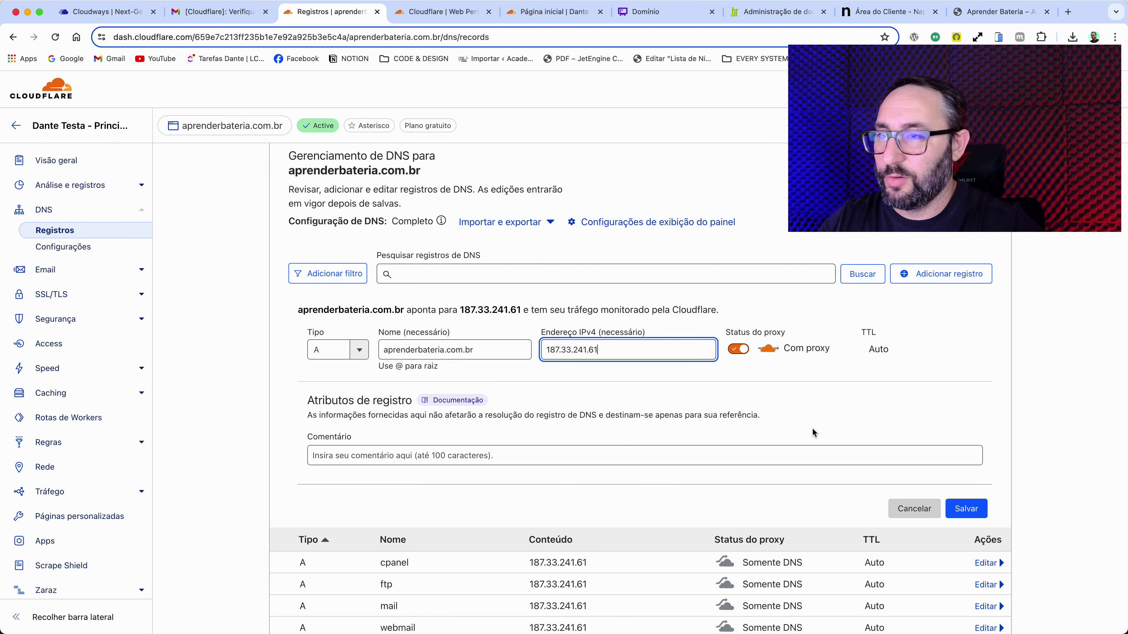
left_click(966, 508)
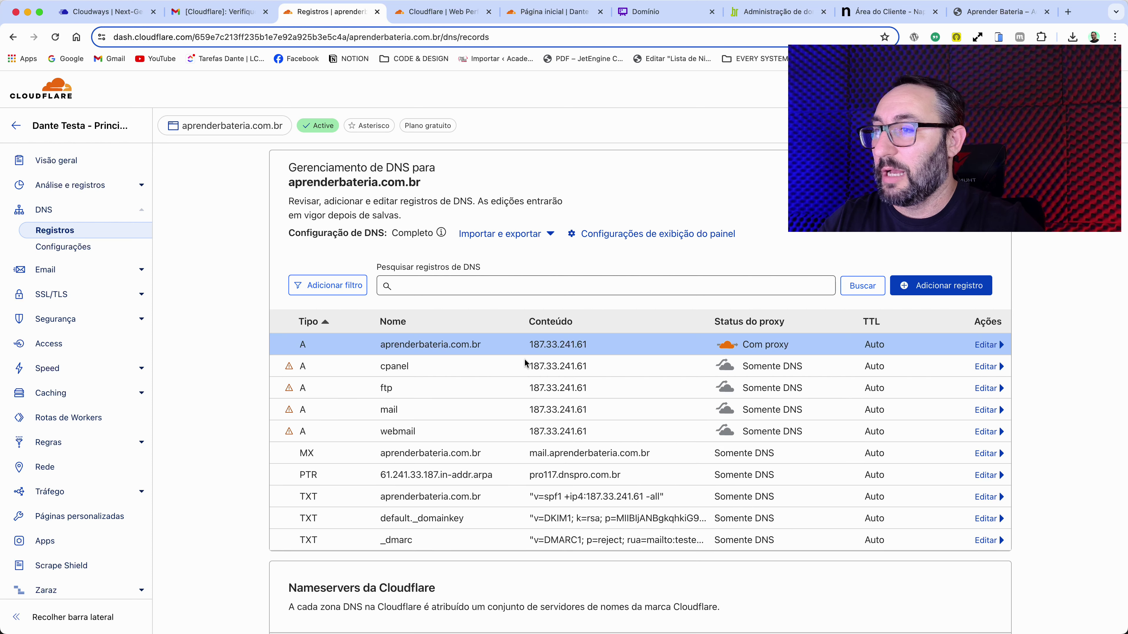
Add a proxied CNAME record named www with the target aprenderbateria.com.br and save it
left_click(942, 289)
type("www")
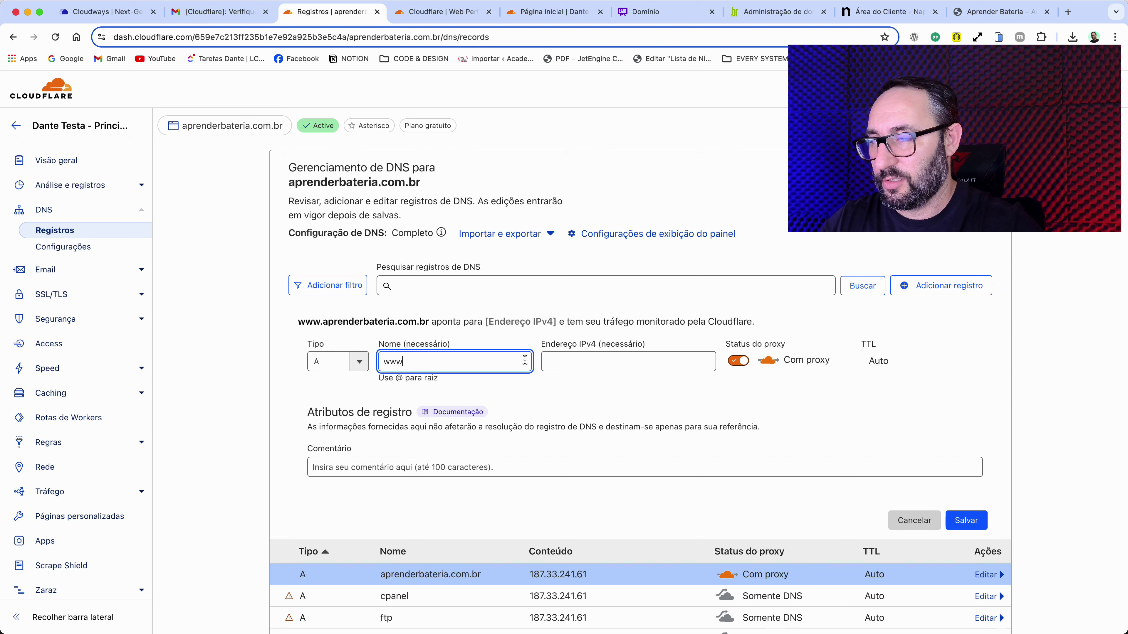
left_click(589, 363)
left_click(362, 364)
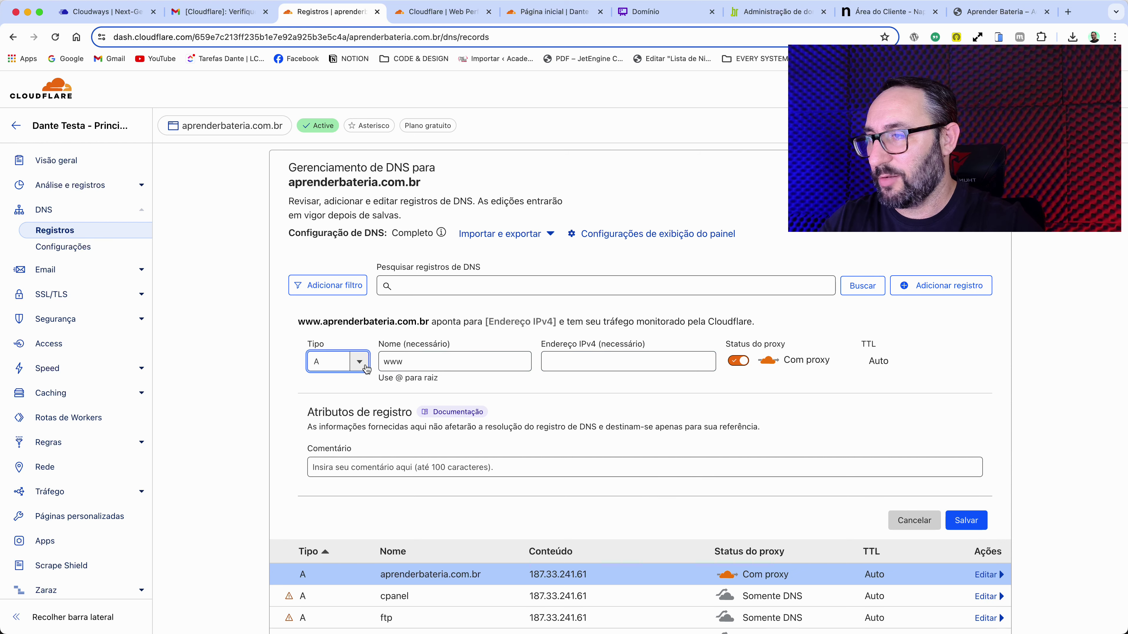
left_click(336, 480)
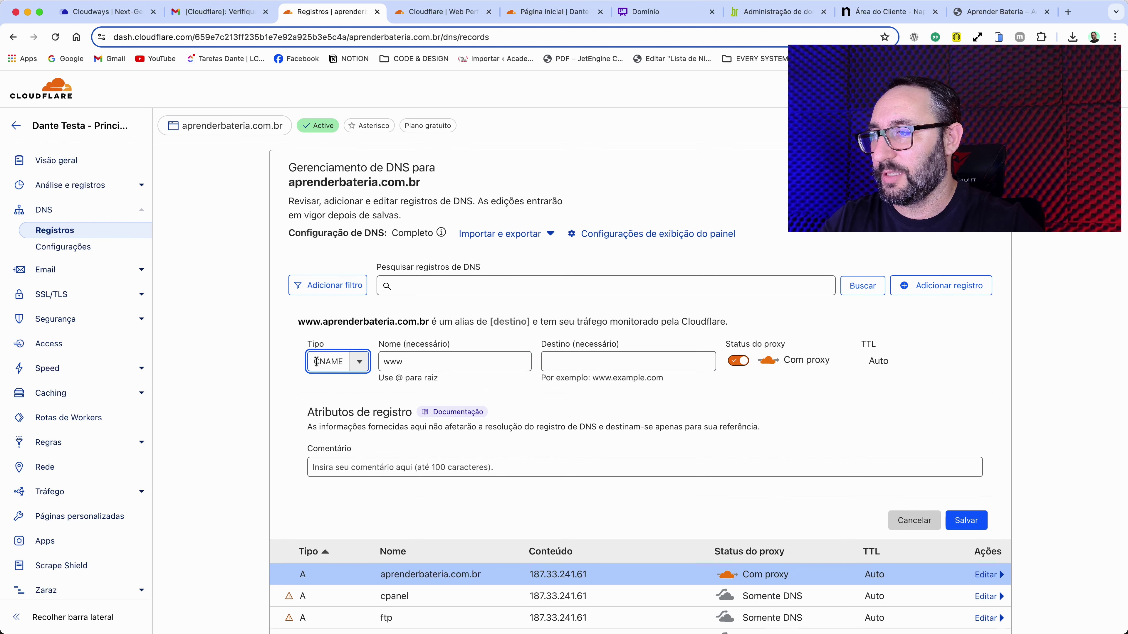
double_click(421, 362)
left_click(639, 360)
type("aprenderbateria.com.br")
left_click_drag(641, 358, 525, 356)
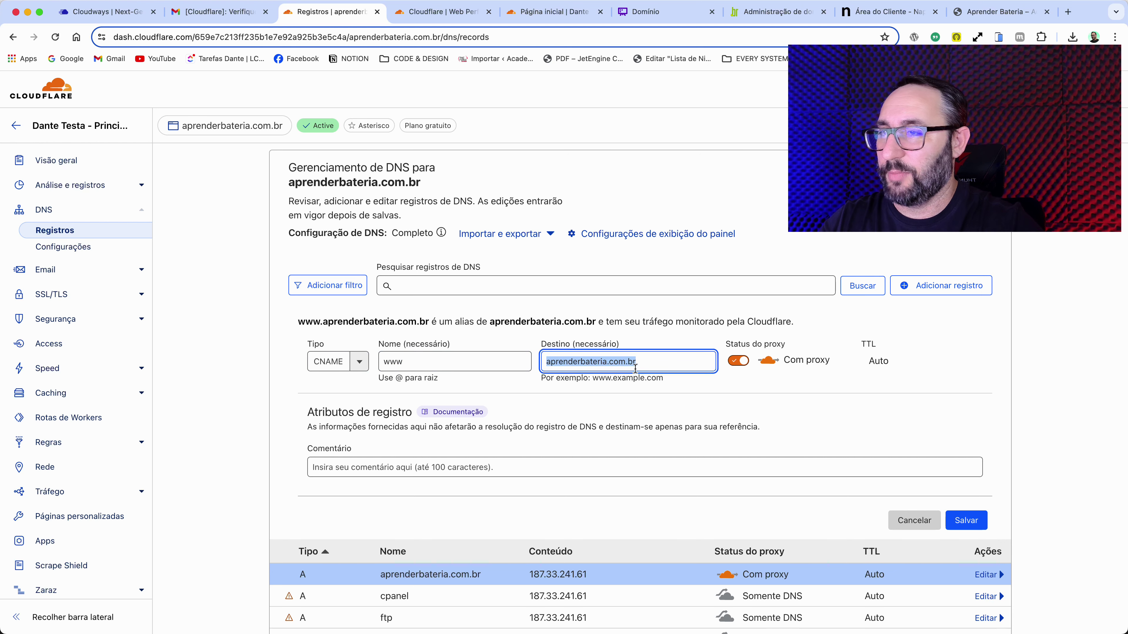
left_click(966, 521)
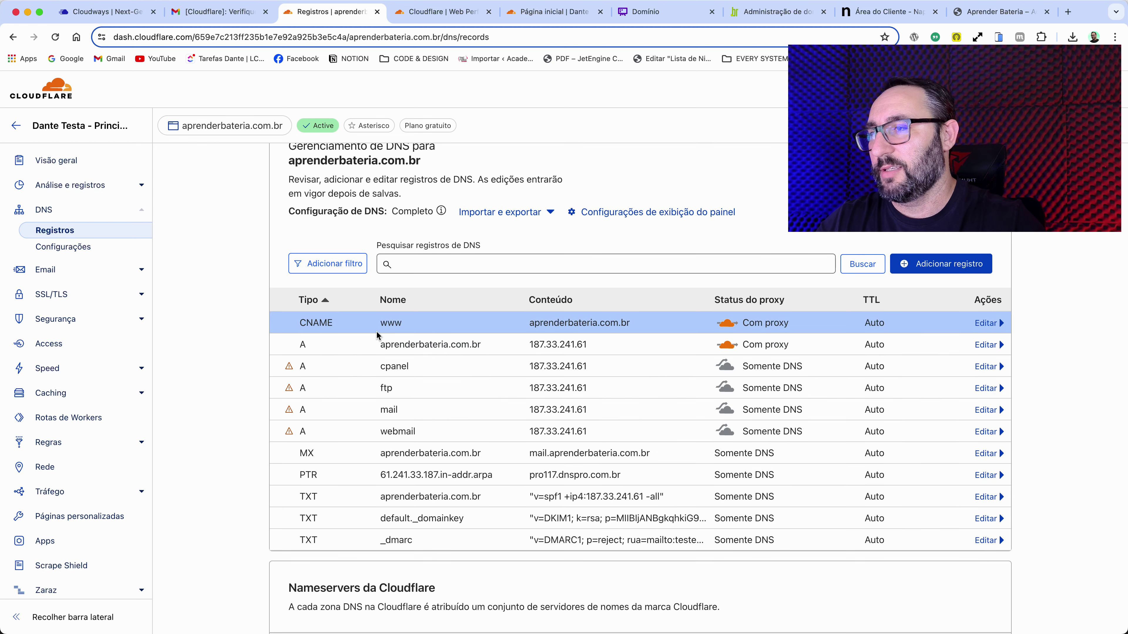
Review the recreated www and root records, and switch to the Domínio board in Whimsical to examine its Domínio node
left_click_drag(297, 323, 827, 354)
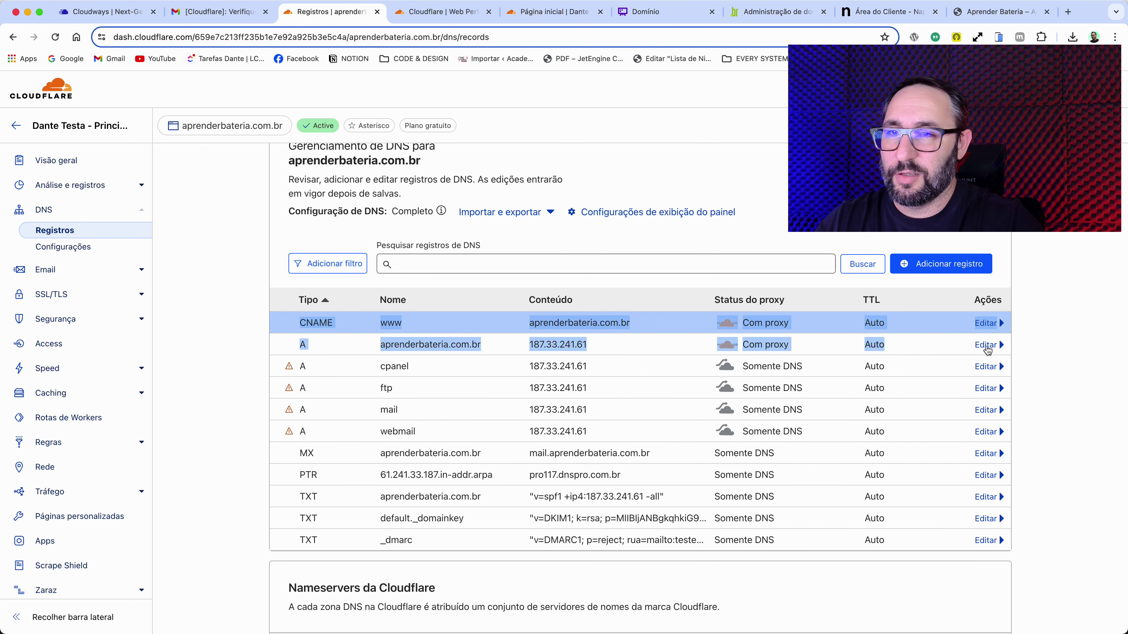
left_click(1042, 350)
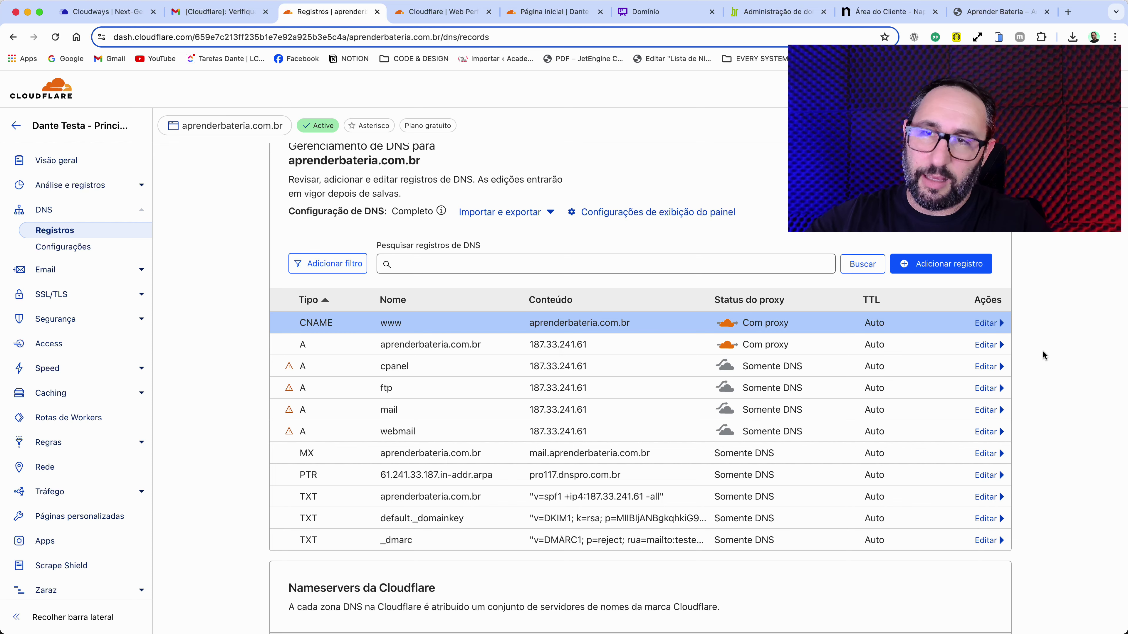
left_click(657, 12)
left_click(409, 329)
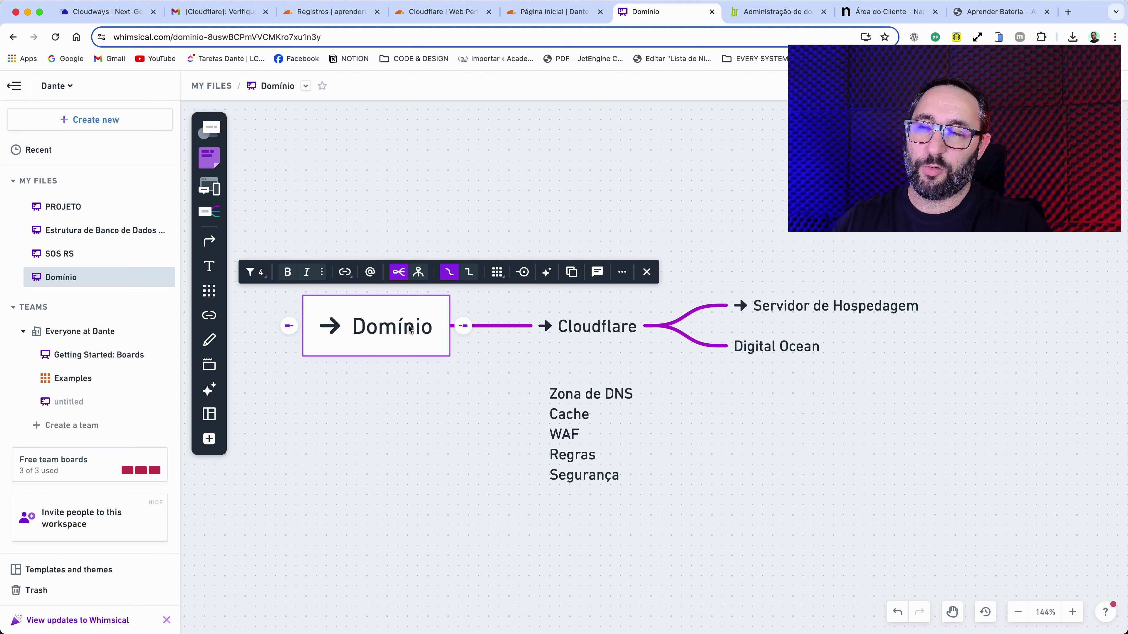